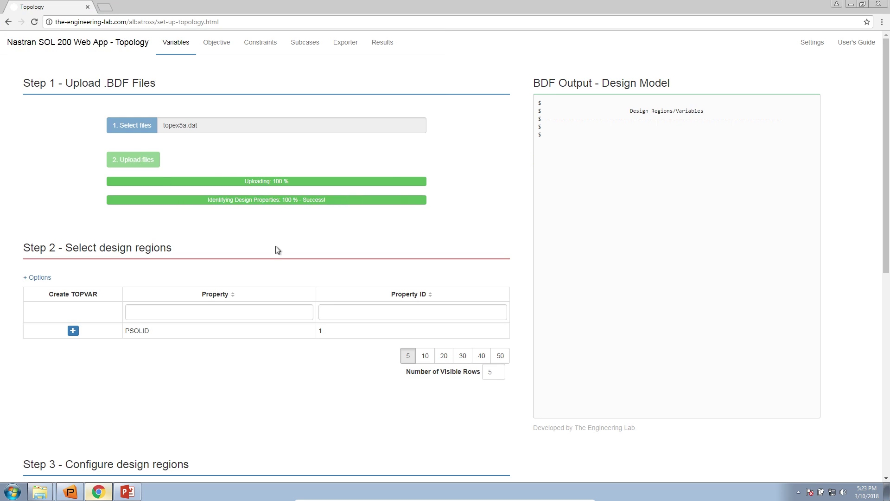
# Switch to Patran and open the Property Name Plot utility for element properties
pyautogui.moveTo(127, 331); pyautogui.dragTo(330, 338)
pyautogui.click(70, 492)
pyautogui.moveTo(361, 239); pyautogui.dragTo(399, 276)
pyautogui.scroll(3, 400, 276)
pyautogui.doubleClick(414, 98)
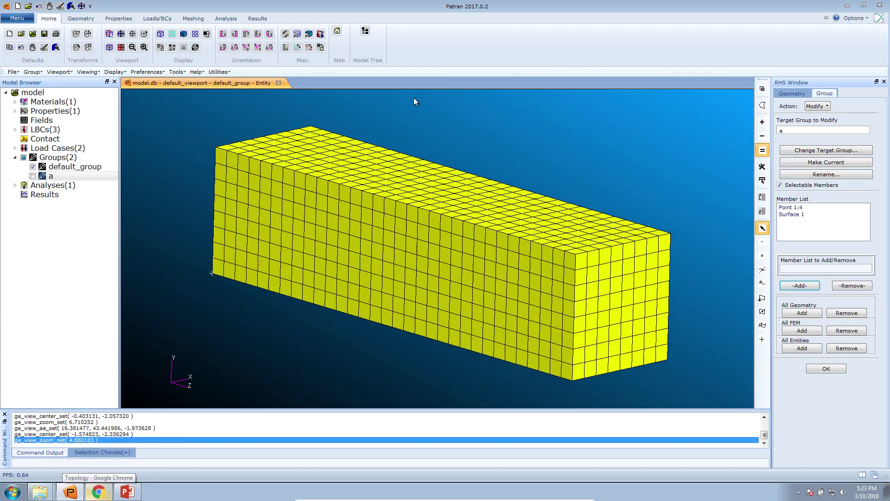
pyautogui.click(227, 72)
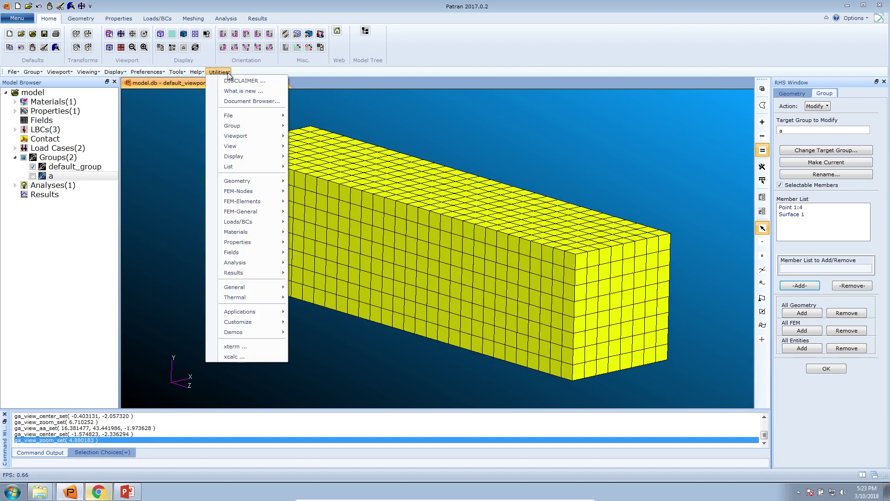
pyautogui.moveTo(254, 157)
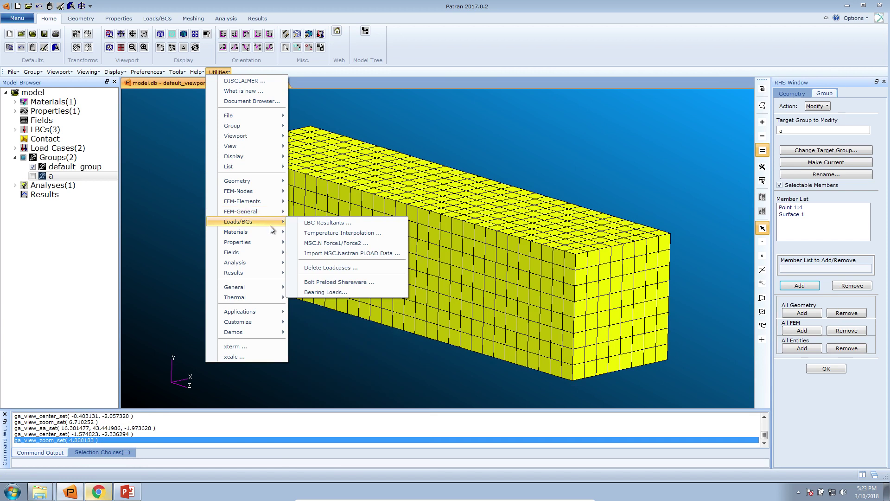
pyautogui.moveTo(268, 244)
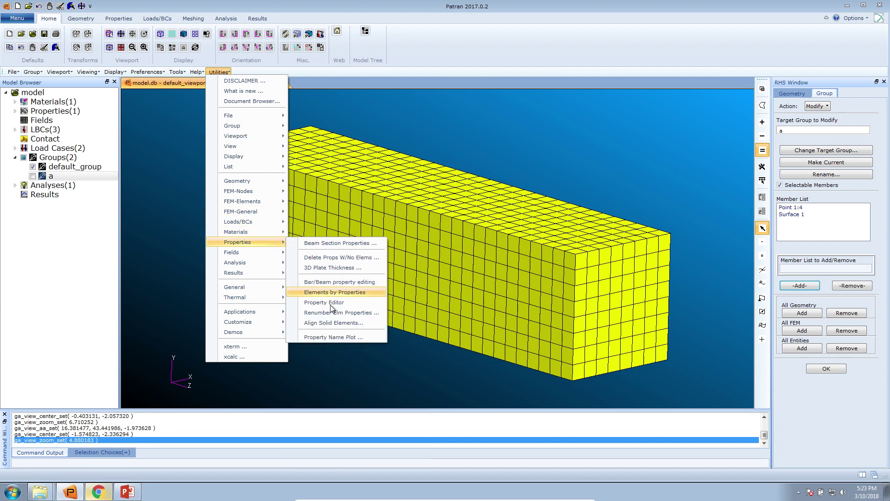
pyautogui.click(334, 340)
# Plot the psolid.1 property set name on the model and inspect the region it covers
pyautogui.click(787, 129)
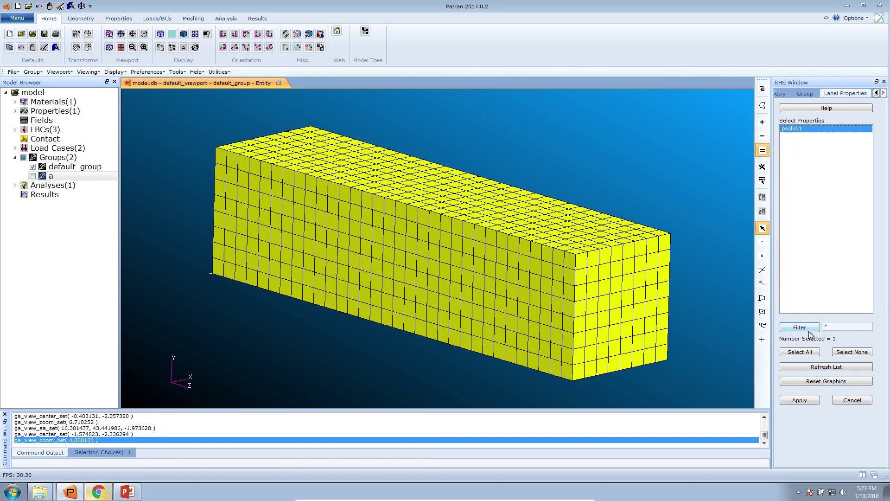
pyautogui.click(800, 401)
pyautogui.moveTo(666, 314); pyautogui.dragTo(348, 144)
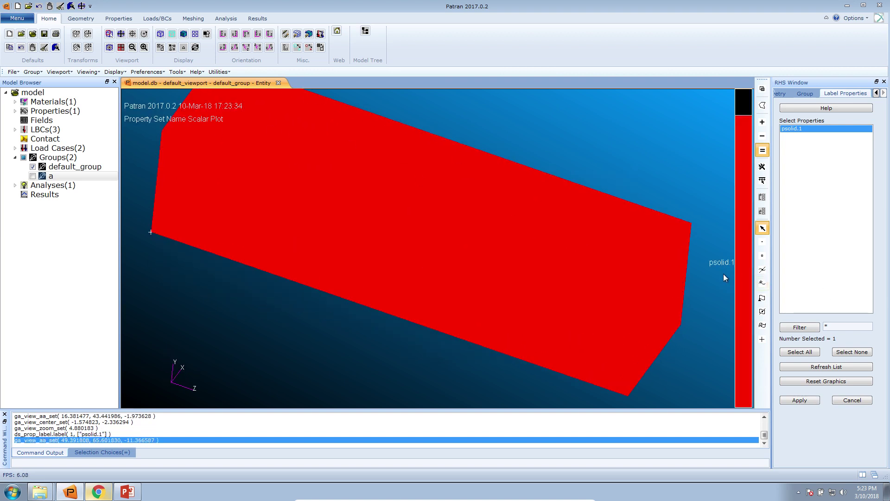
pyautogui.moveTo(702, 222); pyautogui.dragTo(693, 248)
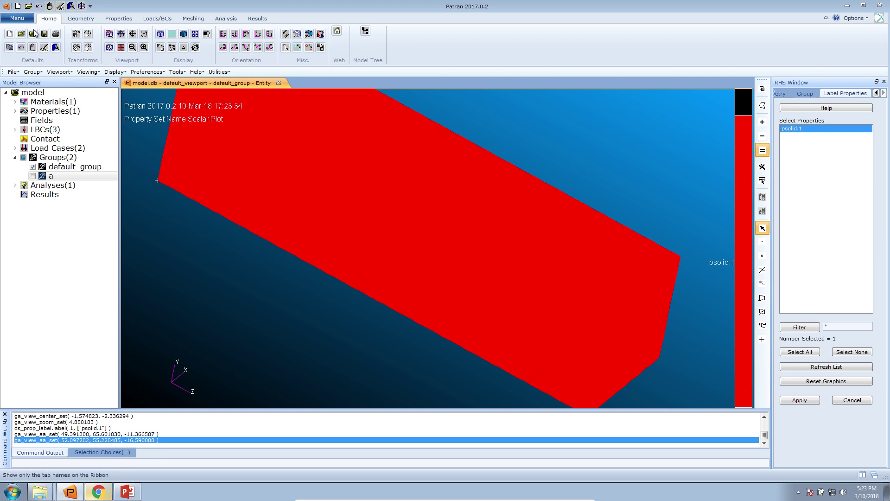
# Start an MSC.Nastran Input model import and turn off Retrieve Names From Comments in its options
pyautogui.rightClick(224, 335)
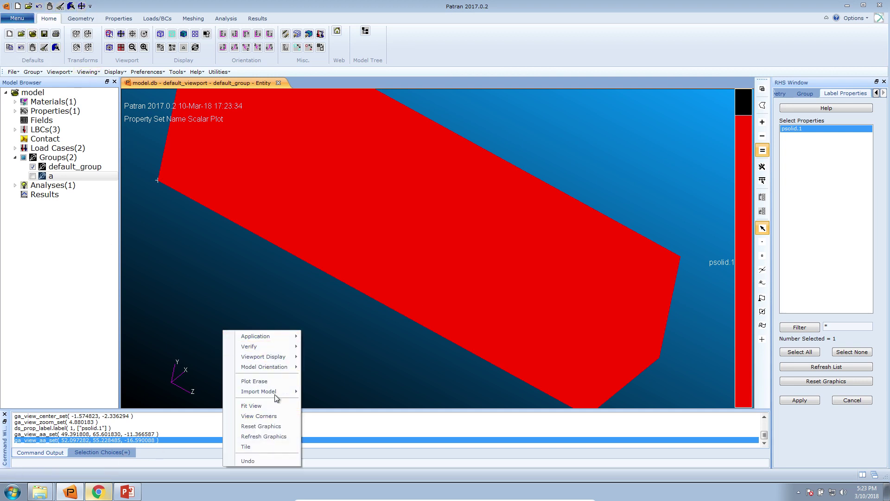
pyautogui.moveTo(278, 391)
pyautogui.click(342, 444)
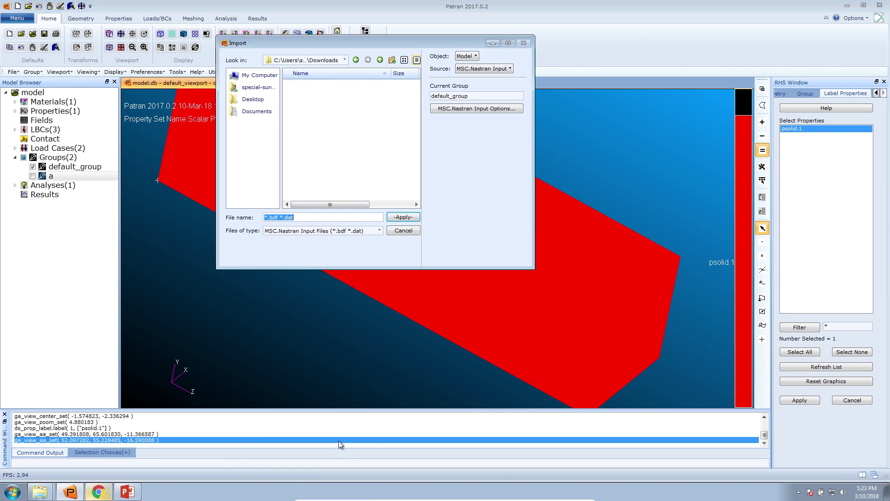
pyautogui.click(449, 109)
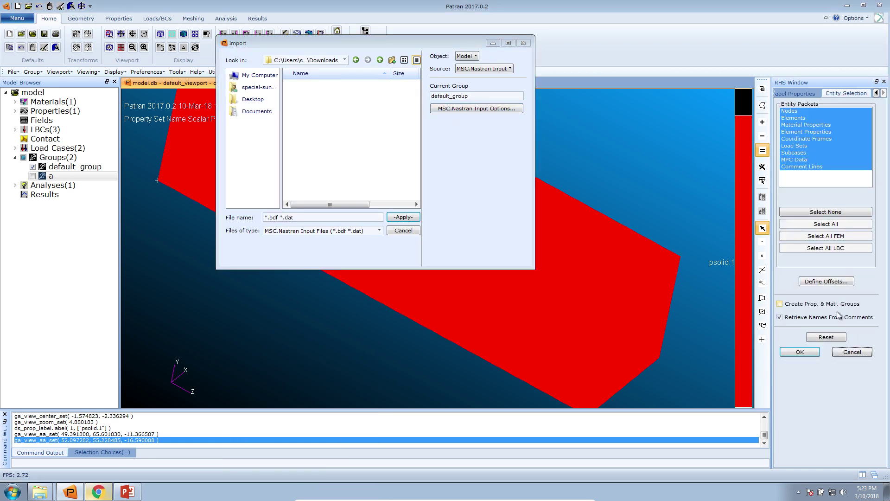
pyautogui.click(780, 318)
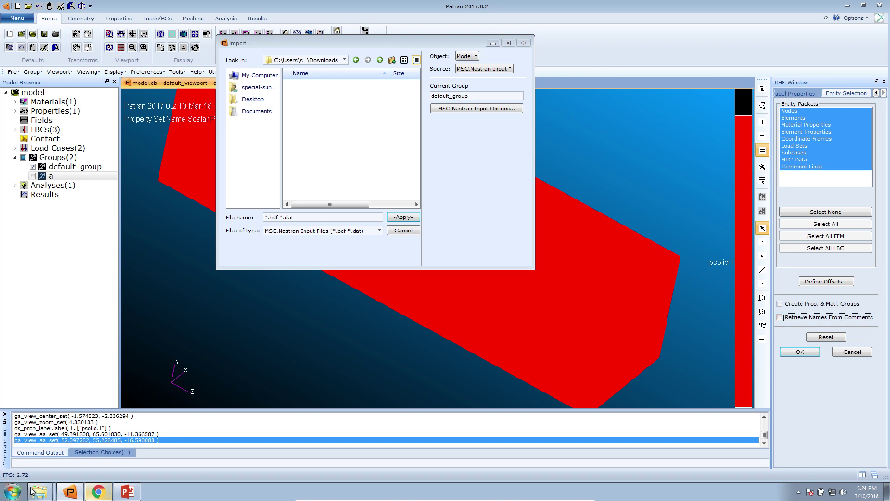
# Open topex5a.dat from the Desktop folder in Notepad++ and examine the PSOLID entry with property ID 1
pyautogui.moveTo(40, 490)
pyautogui.click(125, 413)
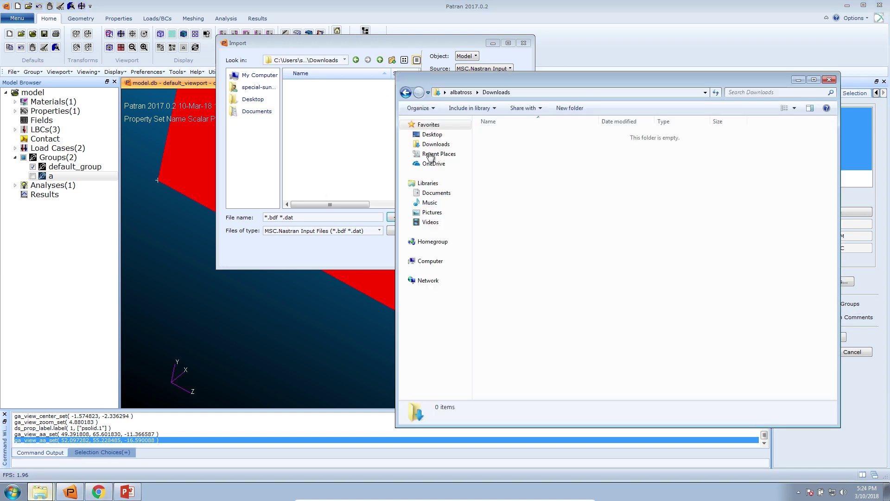
pyautogui.click(459, 135)
pyautogui.doubleClick(727, 209)
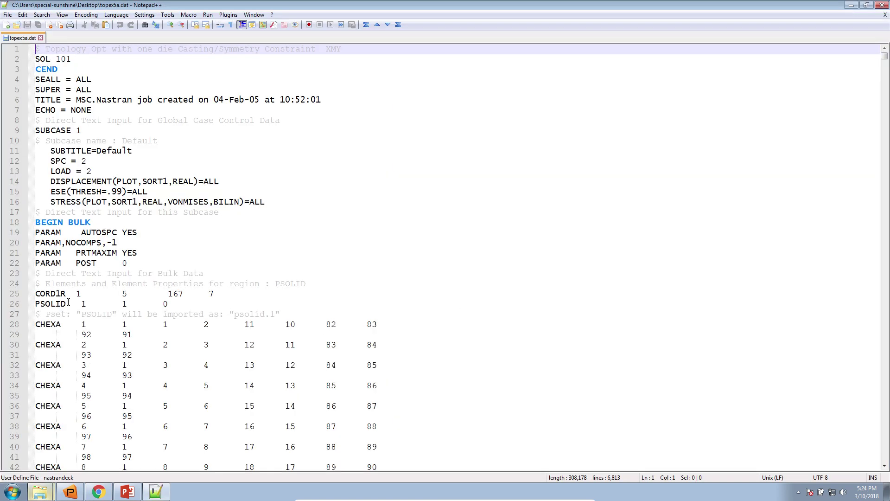
pyautogui.moveTo(36, 304); pyautogui.dragTo(90, 306)
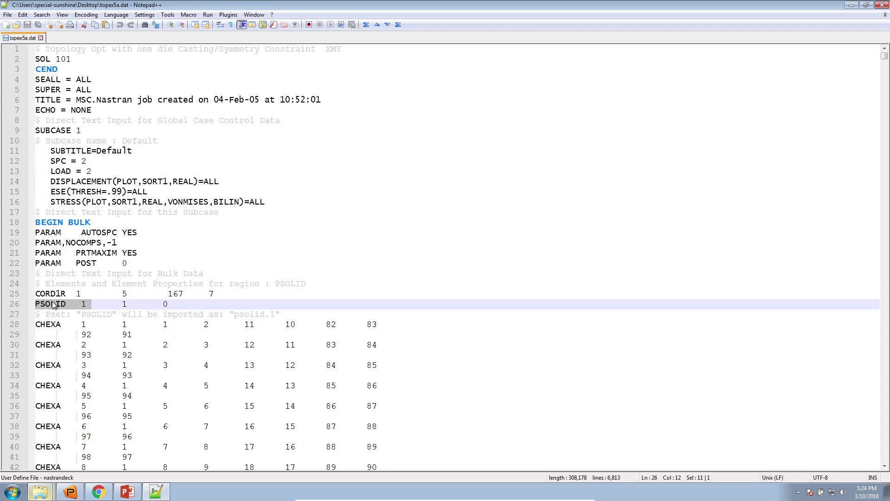
pyautogui.click(157, 308)
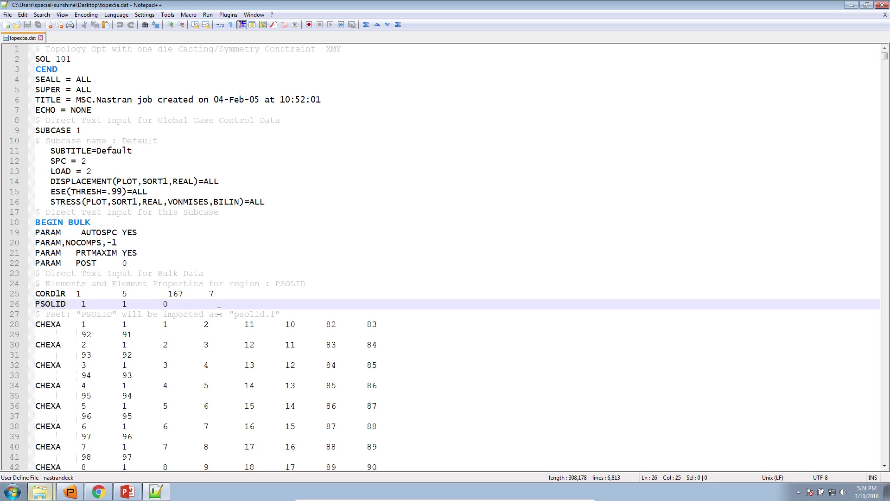
# Change the import name in the Pset comment below the PSOLID entry to "Special Solid One"
pyautogui.moveTo(233, 314); pyautogui.dragTo(276, 312)
pyautogui.write('Special Soli')
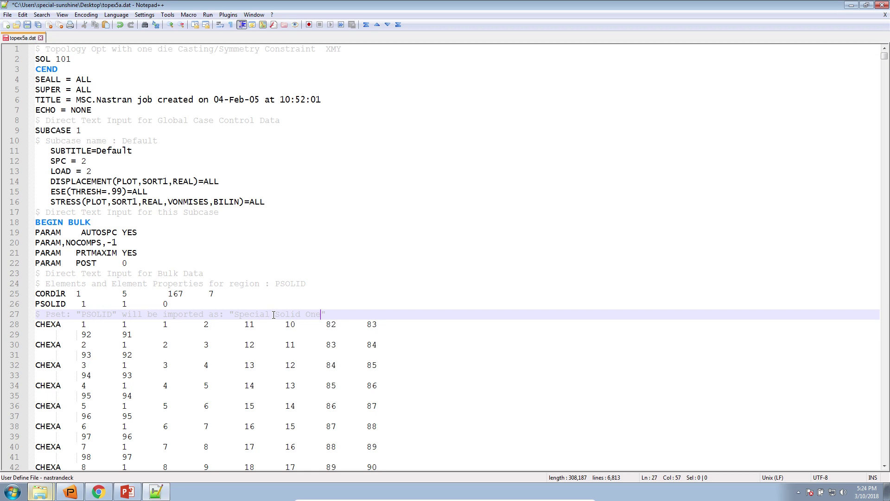
pyautogui.moveTo(239, 314); pyautogui.dragTo(236, 314)
pyautogui.doubleClick(236, 314)
# Return to Patran, restart the MSC.Nastran Input import and confirm its options with Retrieve Names From Comments off
pyautogui.hotkey('alt', 'Tab')
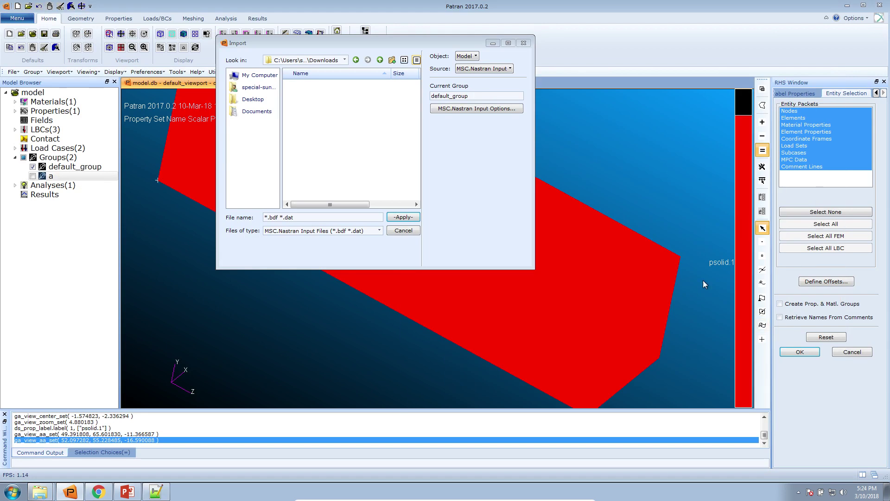
pyautogui.press('Escape')
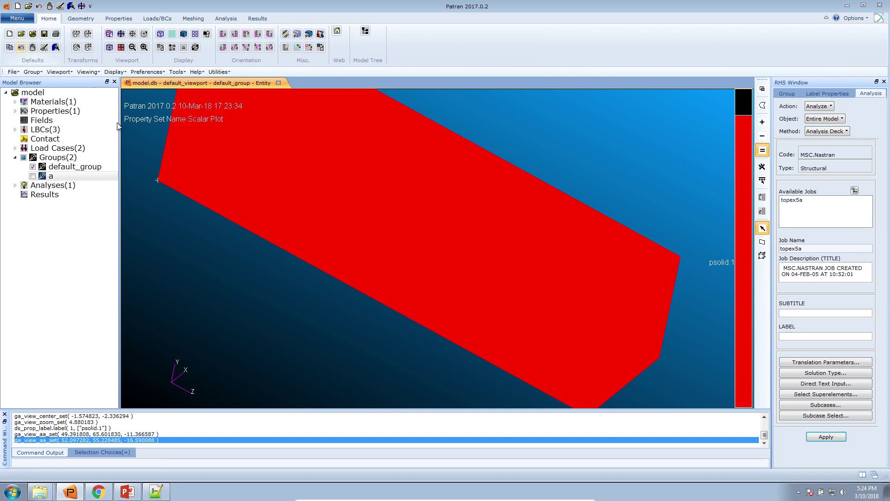
pyautogui.rightClick(166, 231)
pyautogui.moveTo(199, 289)
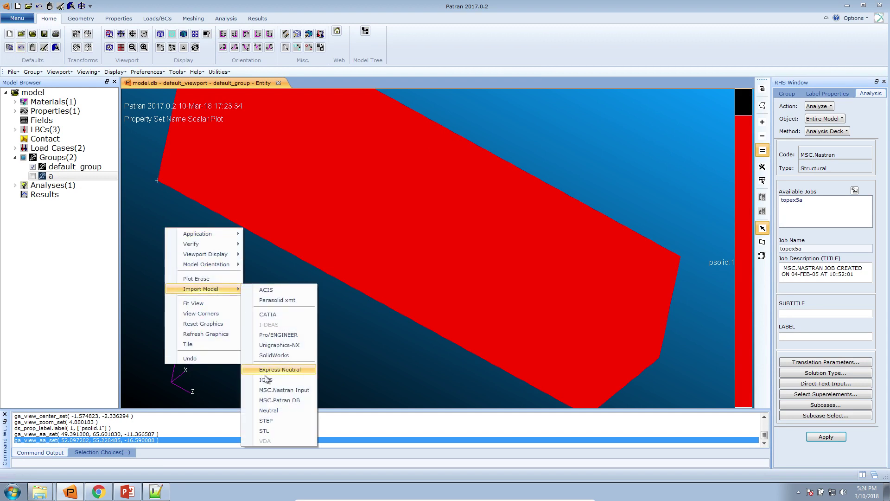
pyautogui.click(271, 390)
pyautogui.click(494, 110)
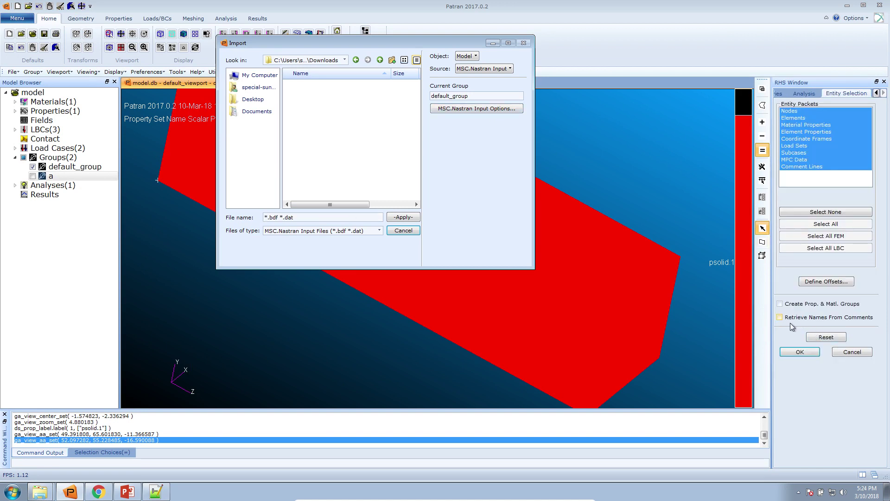
pyautogui.click(809, 353)
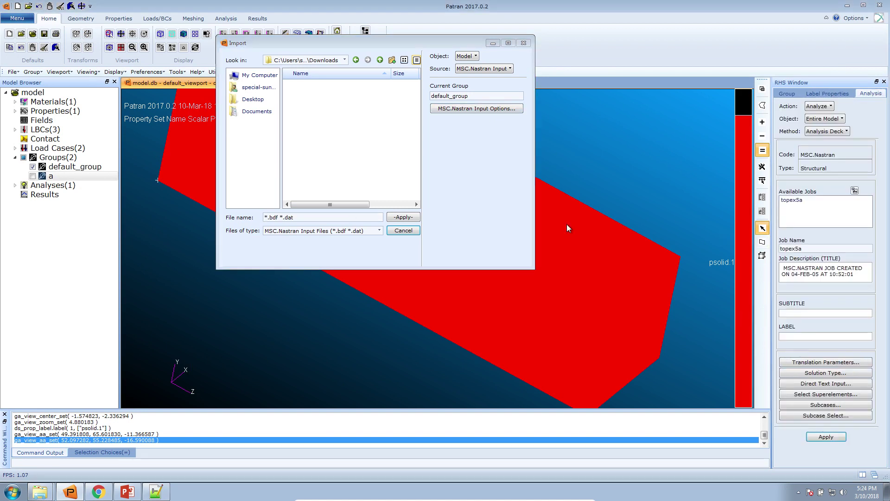
# Look for topex5a.dat in the Desktop folder of the import dialog and cancel the import
pyautogui.click(267, 88)
pyautogui.click(254, 100)
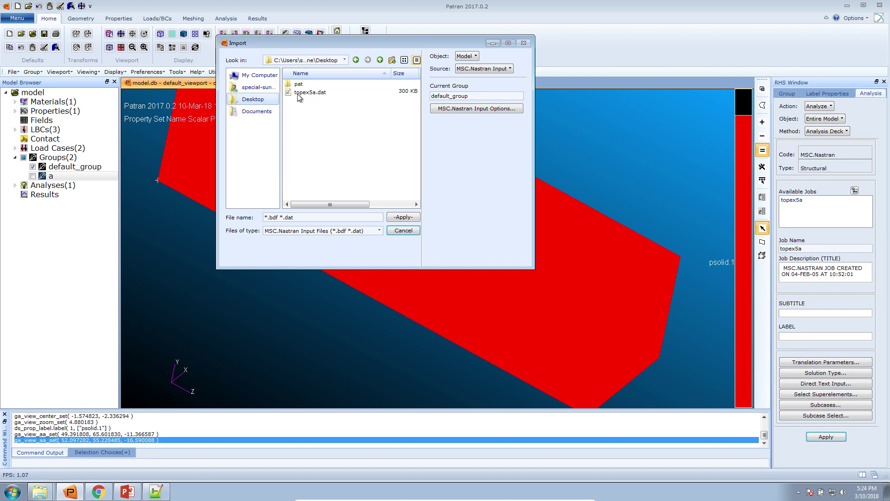
pyautogui.click(404, 231)
pyautogui.moveTo(657, 240); pyautogui.dragTo(685, 268)
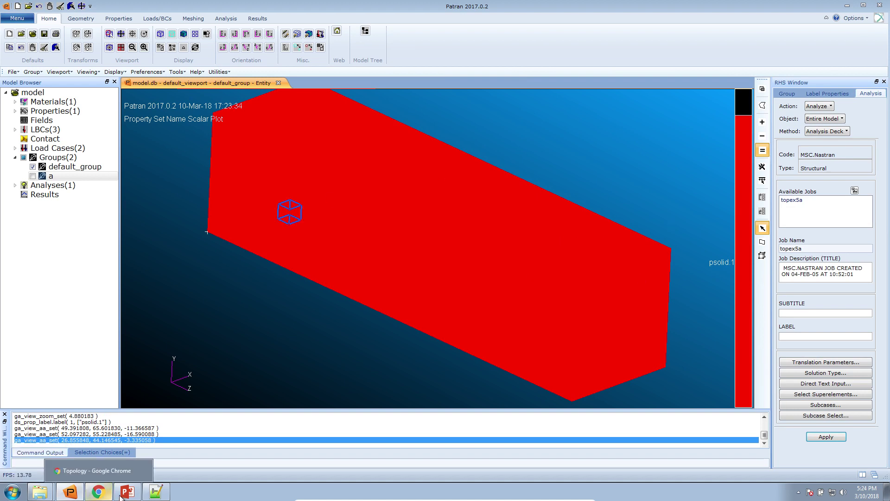
# Switch to the Topology web app in Chrome and create a TOPVAR design region for PSOLID property 1
pyautogui.click(99, 492)
pyautogui.click(73, 330)
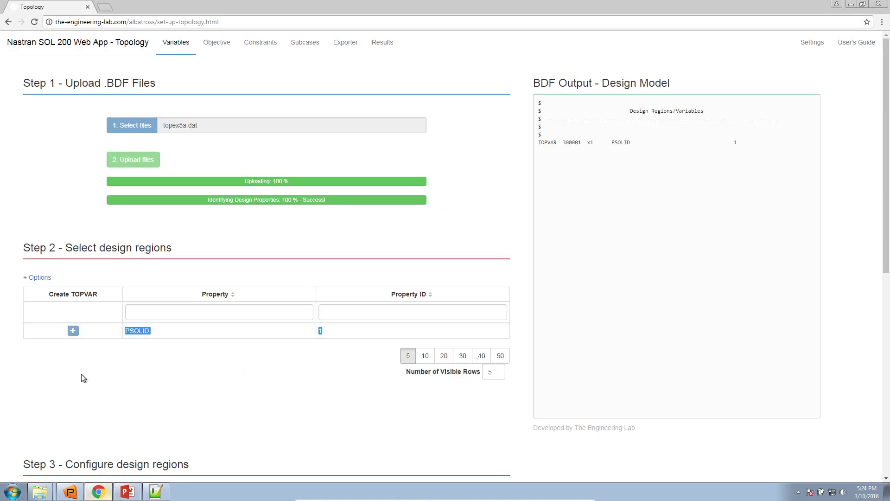
pyautogui.scroll(-2, 81, 374)
pyautogui.scroll(-3, 93, 297)
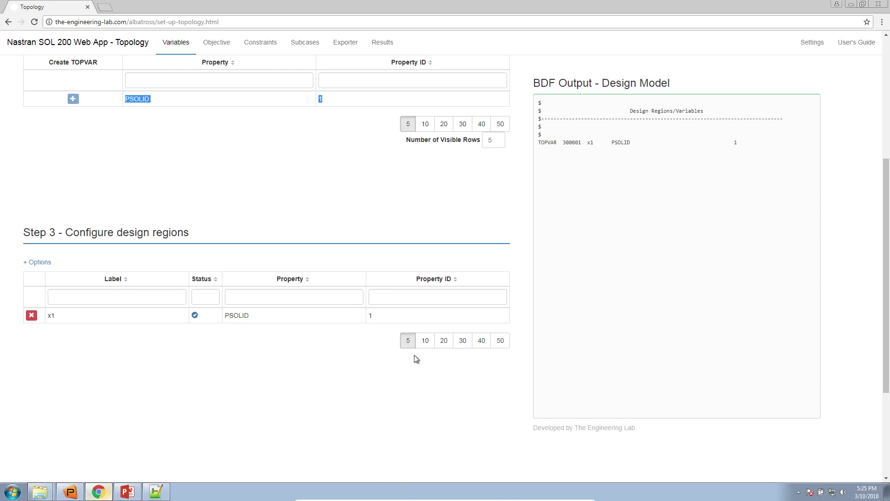
pyautogui.moveTo(59, 317); pyautogui.dragTo(49, 317)
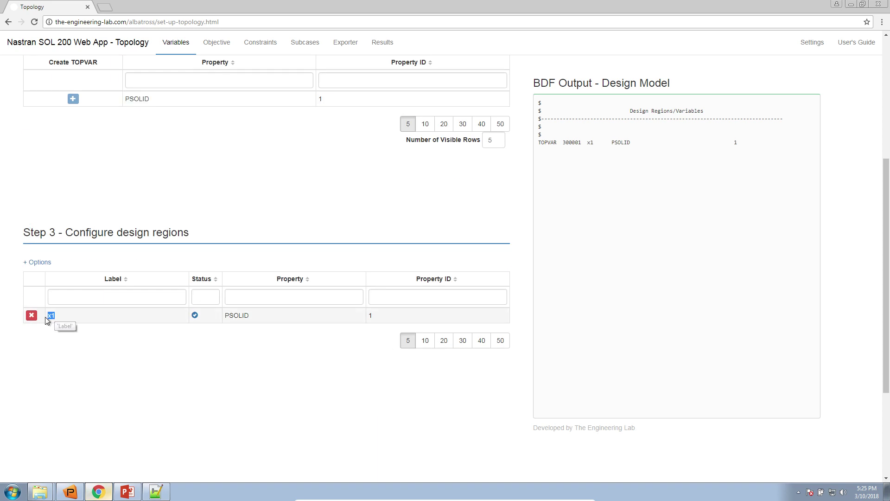
# Show the casting and symmetry constraint columns in the design region configuration table
pyautogui.click(42, 263)
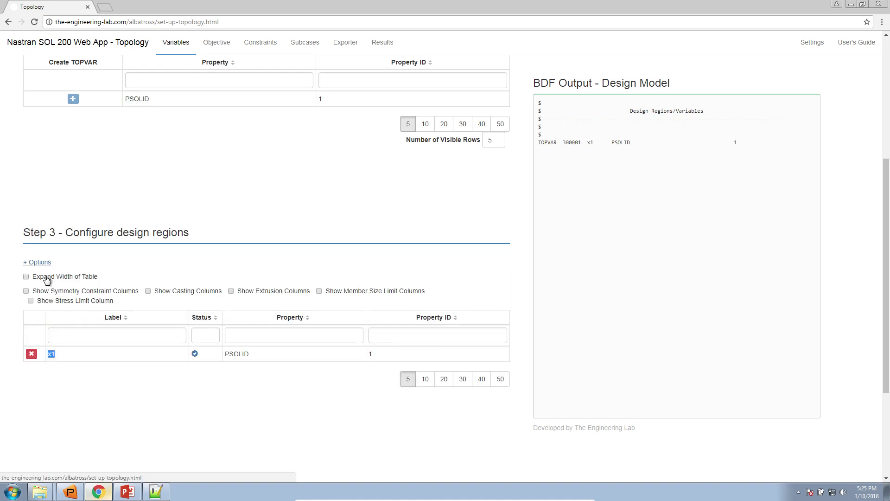
pyautogui.click(167, 292)
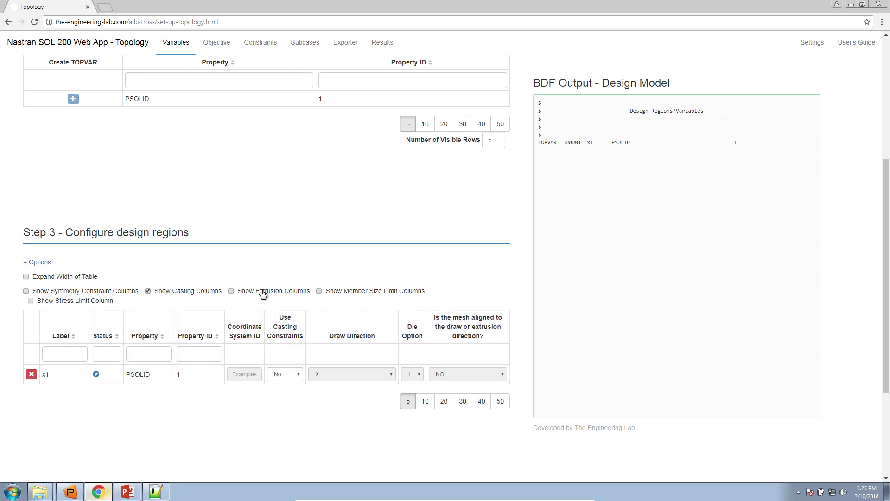
pyautogui.click(126, 292)
pyautogui.scroll(-2, 116, 362)
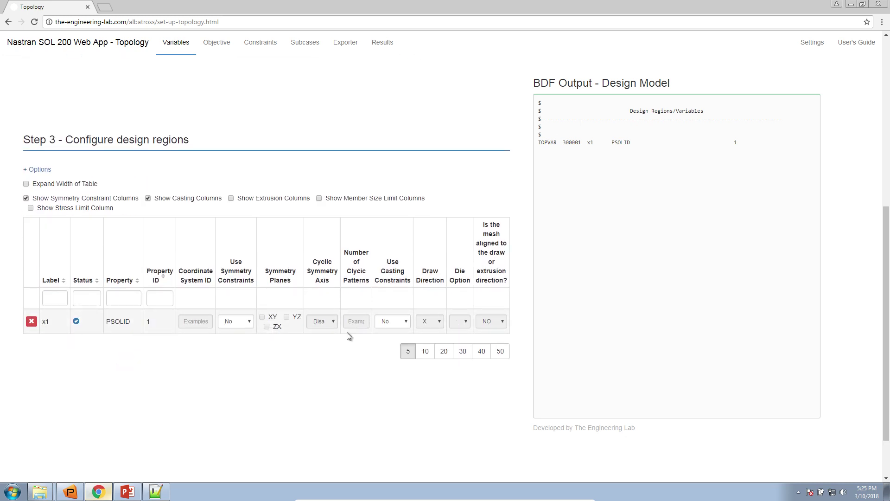
# Set Use Symmetry Constraints to Yes for design region x1 and activate its Coordinate System ID entry
pyautogui.click(248, 321)
pyautogui.click(242, 337)
pyautogui.click(205, 319)
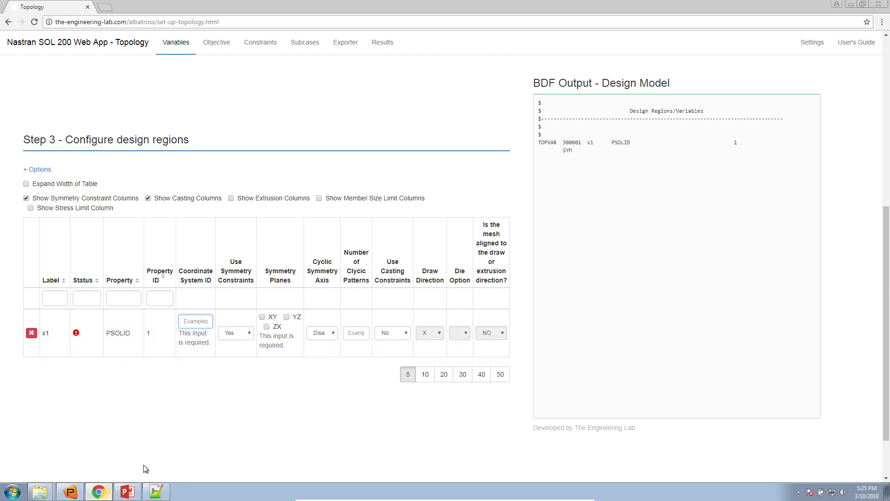
# Switch to Patran, clear the property name plot and display the model in smooth shading
pyautogui.click(70, 491)
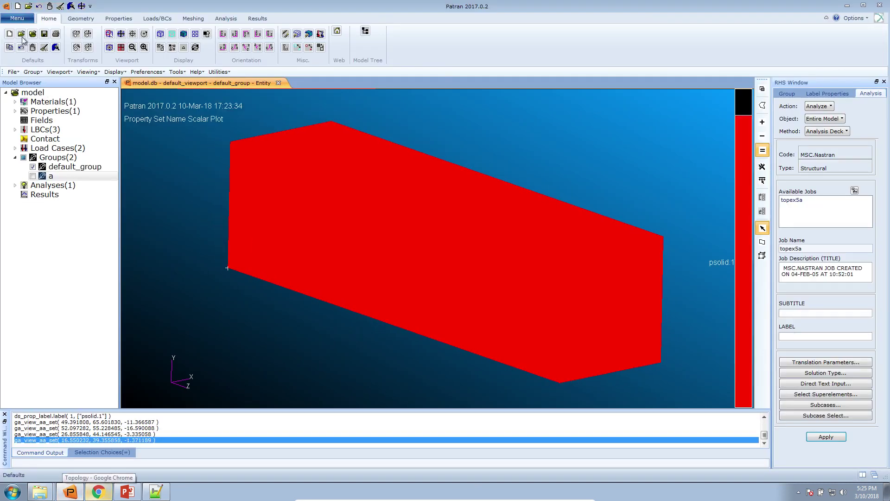
pyautogui.click(59, 7)
pyautogui.moveTo(257, 266); pyautogui.dragTo(271, 237)
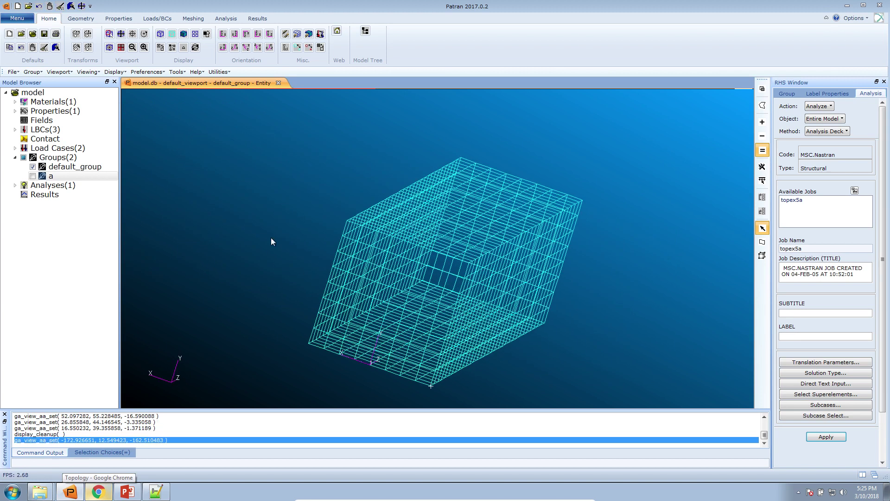
pyautogui.click(172, 35)
pyautogui.click(183, 36)
pyautogui.moveTo(278, 172); pyautogui.dragTo(293, 146)
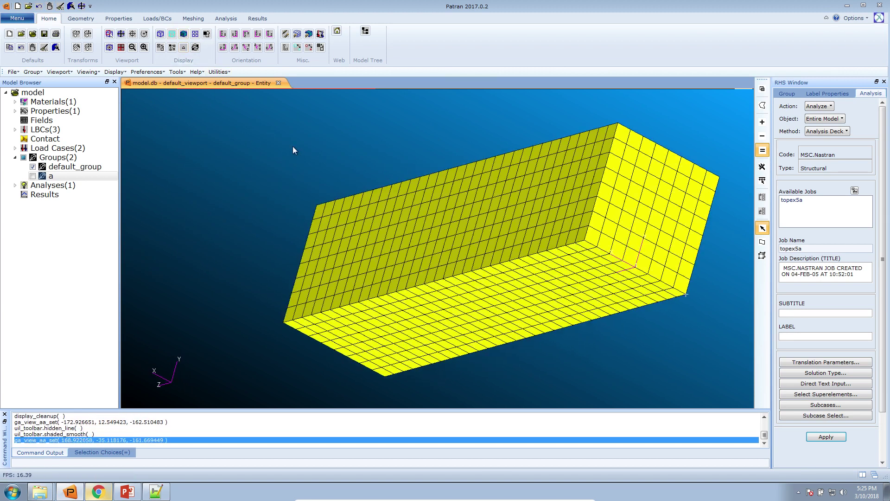
# Hide all nodes and elements to examine coordinate frame 1 alone, and show them again
pyautogui.click(297, 35)
pyautogui.moveTo(582, 344); pyautogui.dragTo(326, 332)
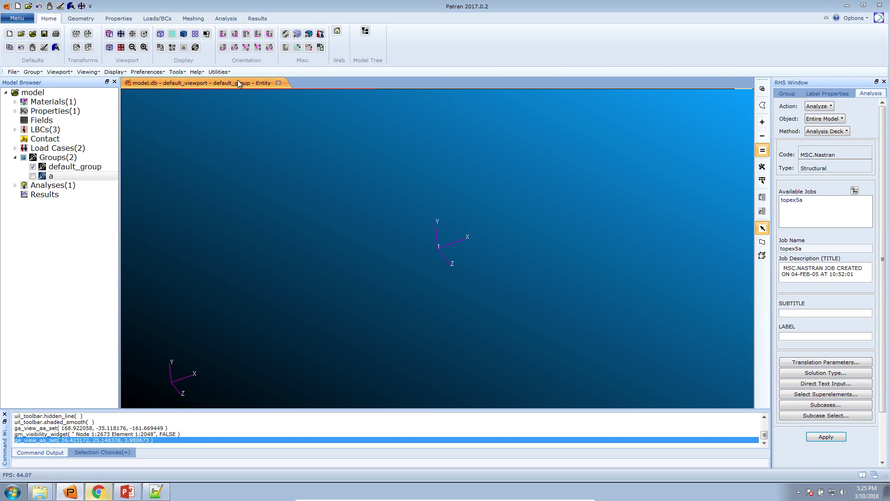
pyautogui.click(297, 34)
pyautogui.moveTo(313, 141); pyautogui.dragTo(344, 194)
# Display the model in wireframe and examine the location and axes of coordinate frame 1 near the model's corner
pyautogui.click(159, 35)
pyautogui.moveTo(298, 268); pyautogui.dragTo(272, 264)
pyautogui.scroll(5, 342, 257)
pyautogui.scroll(-5, 440, 274)
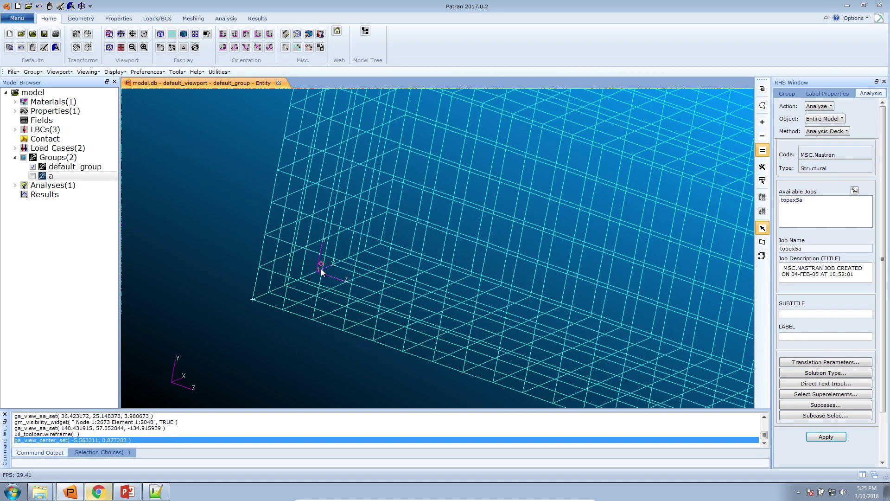
# Show group a, display the model in smooth shading, and examine where its plane cuts through the beam
pyautogui.moveTo(297, 346); pyautogui.dragTo(286, 327)
pyautogui.click(33, 175)
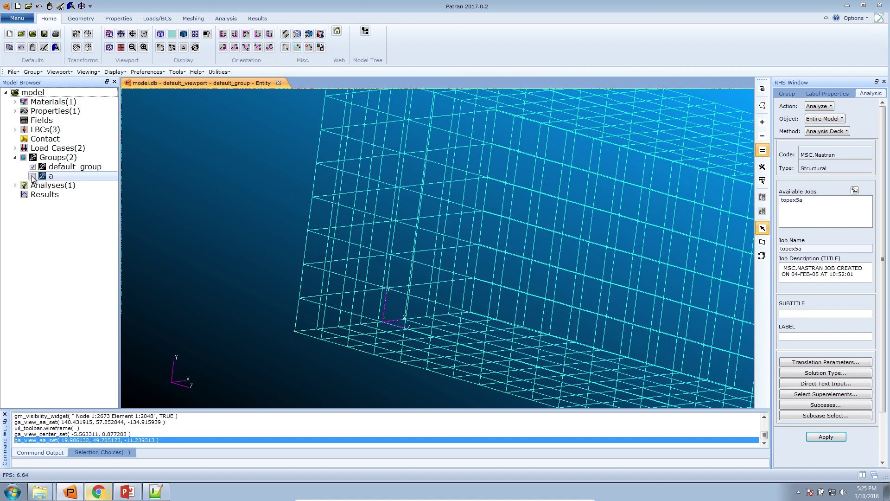
pyautogui.moveTo(218, 194); pyautogui.dragTo(228, 189)
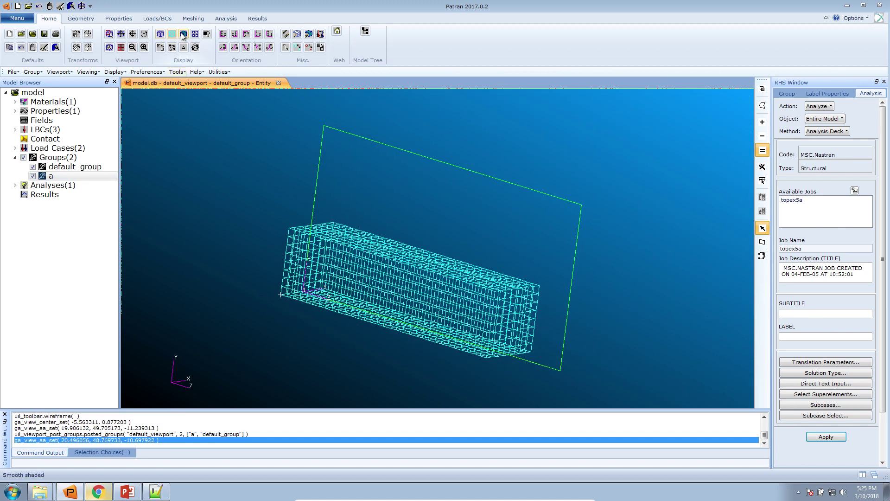
pyautogui.click(184, 34)
pyautogui.moveTo(474, 193)
pyautogui.mouseDown()
pyautogui.moveTo(490, 187)
pyautogui.moveTo(480, 185)
pyautogui.moveTo(474, 207)
pyautogui.moveTo(483, 163)
pyautogui.moveTo(487, 184)
pyautogui.moveTo(372, 232)
pyautogui.moveTo(417, 229)
pyautogui.mouseUp()
pyautogui.moveTo(471, 200)
pyautogui.mouseDown()
pyautogui.moveTo(496, 210)
pyautogui.moveTo(485, 203)
pyautogui.mouseUp()
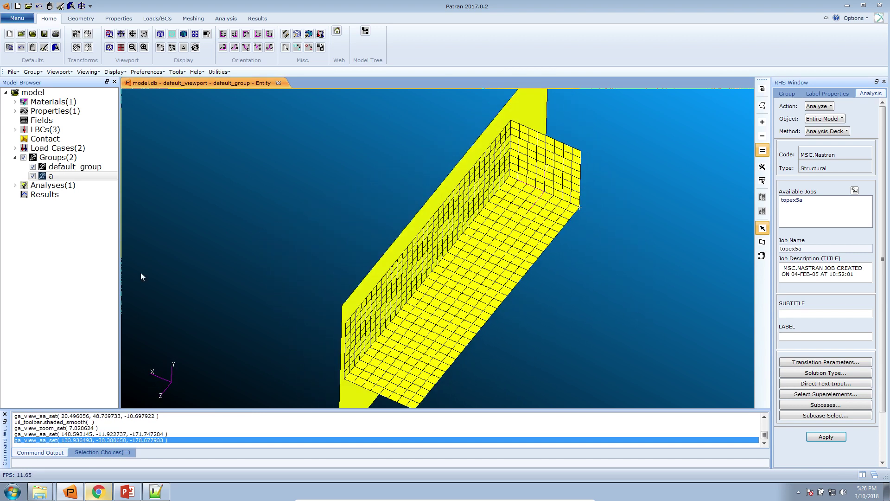
# Switch to the Nastran SOL 200 Web App and set the Coordinate System ID of design region x1 to 1
pyautogui.click(98, 492)
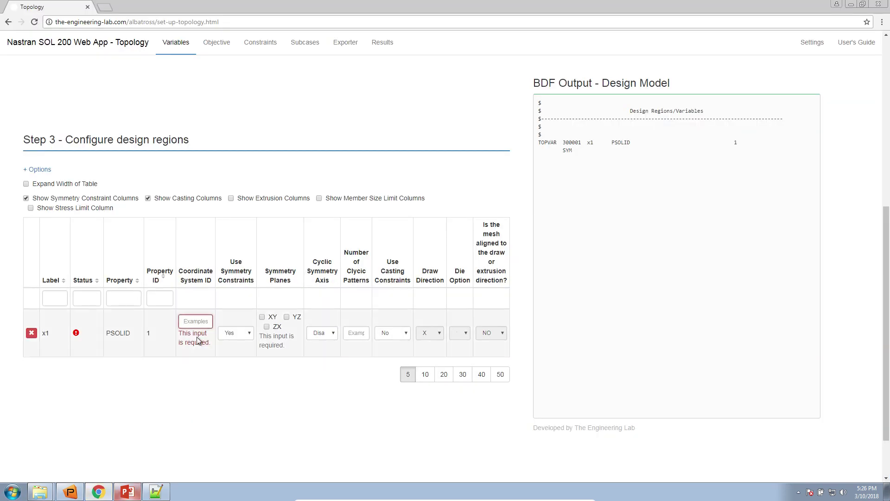
pyautogui.write('1')
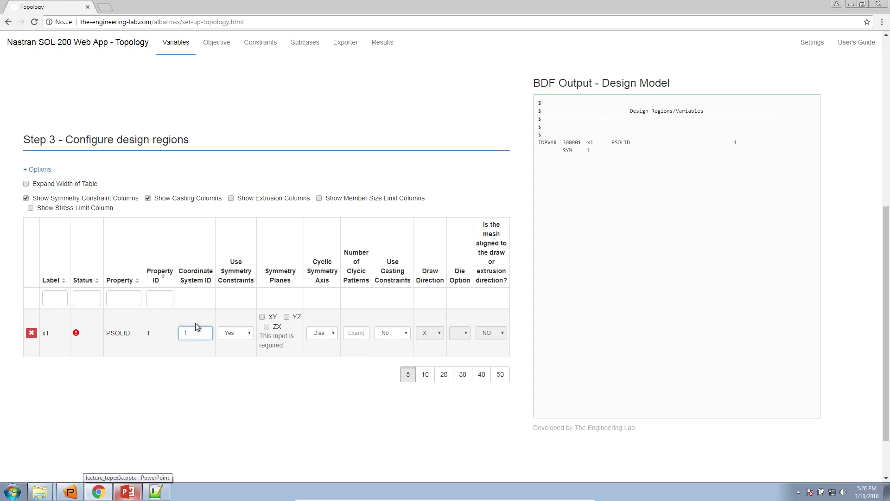
# Switch to Patran and hide the finite elements and geometry to examine the axes of coordinate frame 1 alone
pyautogui.click(92, 496)
pyautogui.moveTo(420, 330); pyautogui.dragTo(375, 354)
pyautogui.click(296, 35)
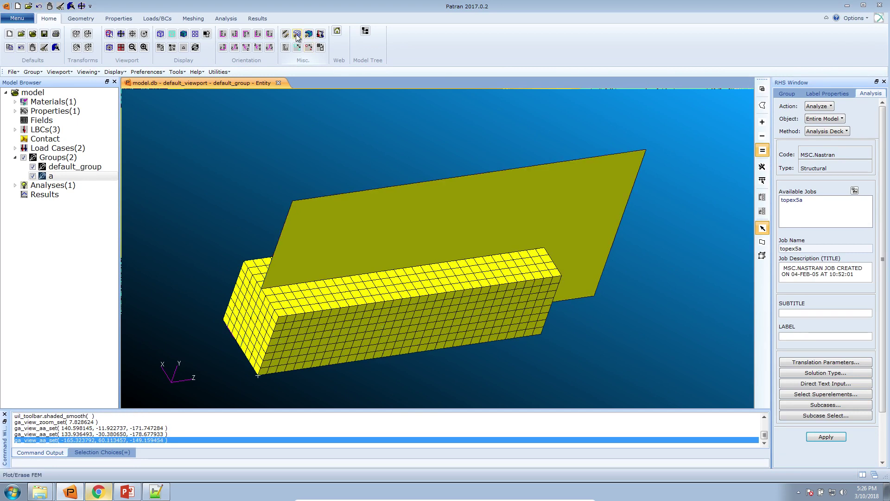
pyautogui.moveTo(288, 153); pyautogui.dragTo(392, 243)
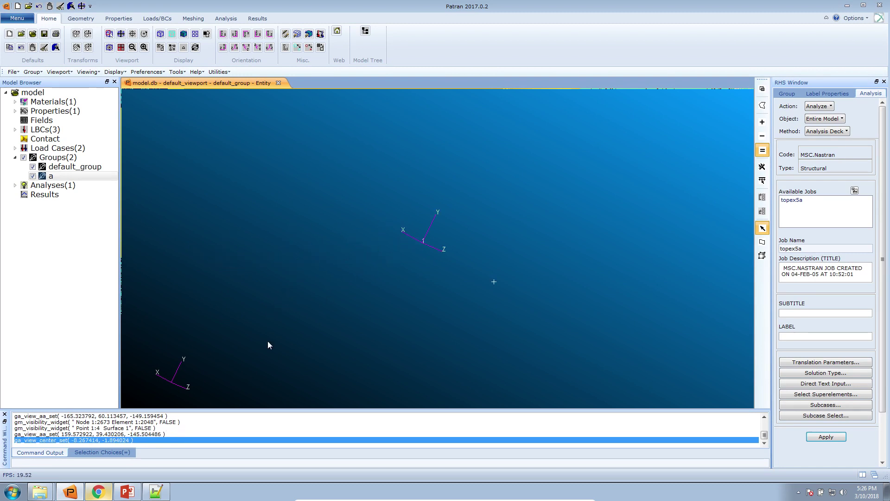
pyautogui.moveTo(195, 372); pyautogui.dragTo(180, 369)
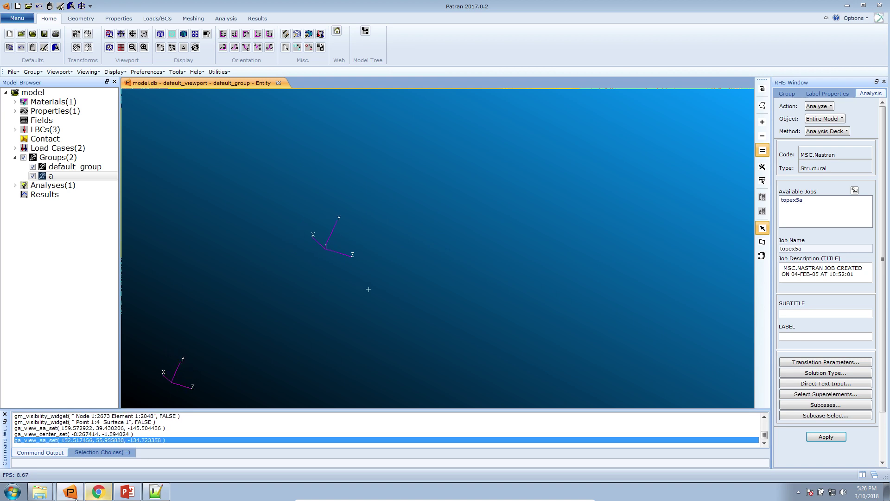
# Return to the web app, keep Coordinate System ID 1 for design region x1, and select YZ as its symmetry plane
pyautogui.click(98, 491)
pyautogui.doubleClick(183, 333)
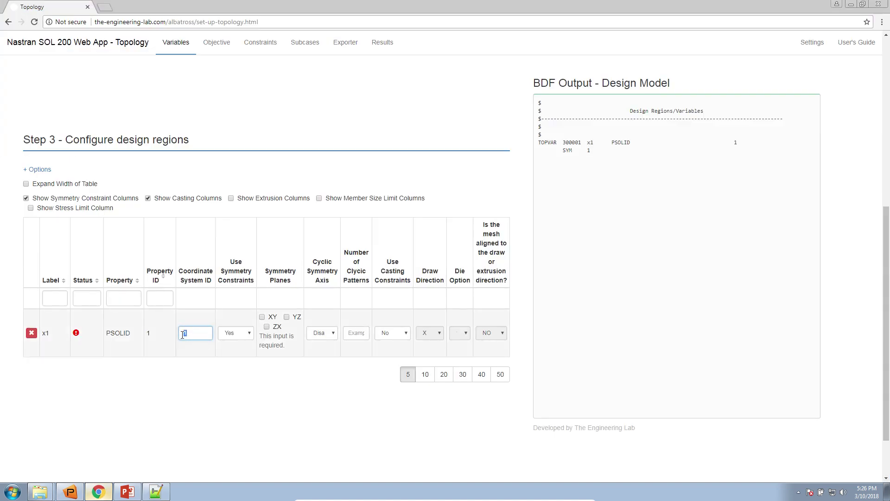
pyautogui.write('0')
pyautogui.press('BackSpace')
pyautogui.click(224, 370)
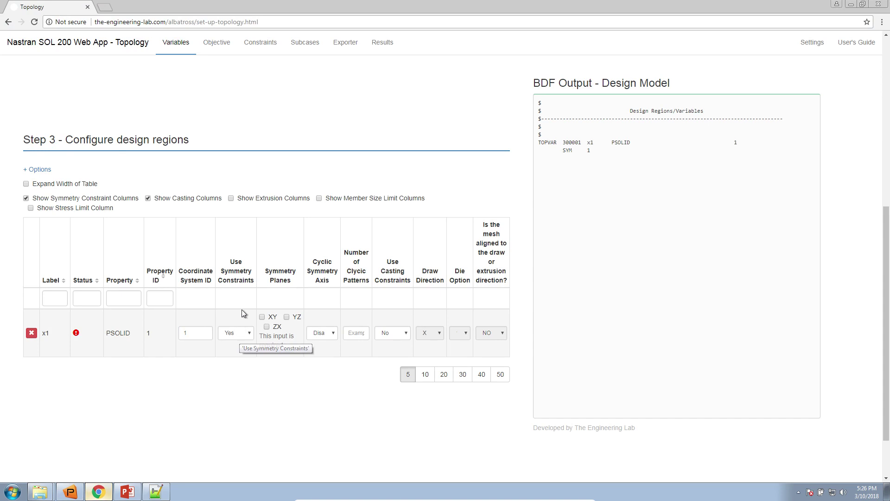
pyautogui.click(287, 320)
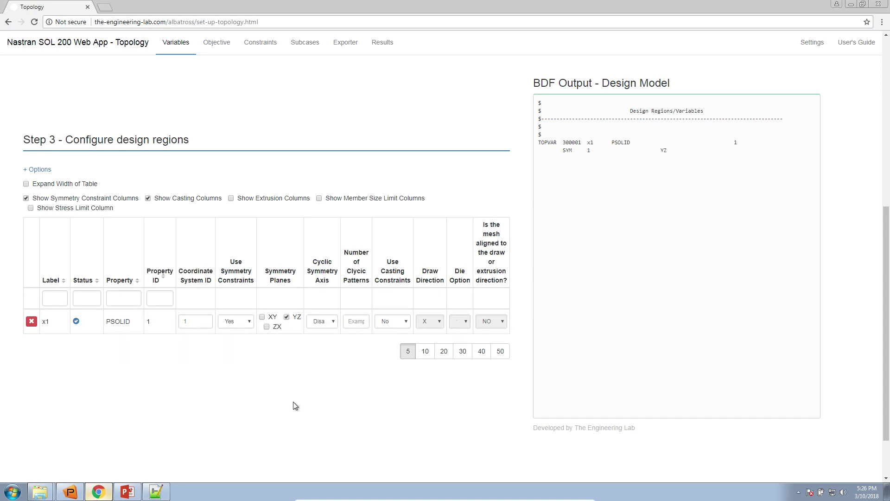
# Switch to Patran, show the elements and geometry again, and examine the symmetry plane against the beam from several angles
pyautogui.click(70, 492)
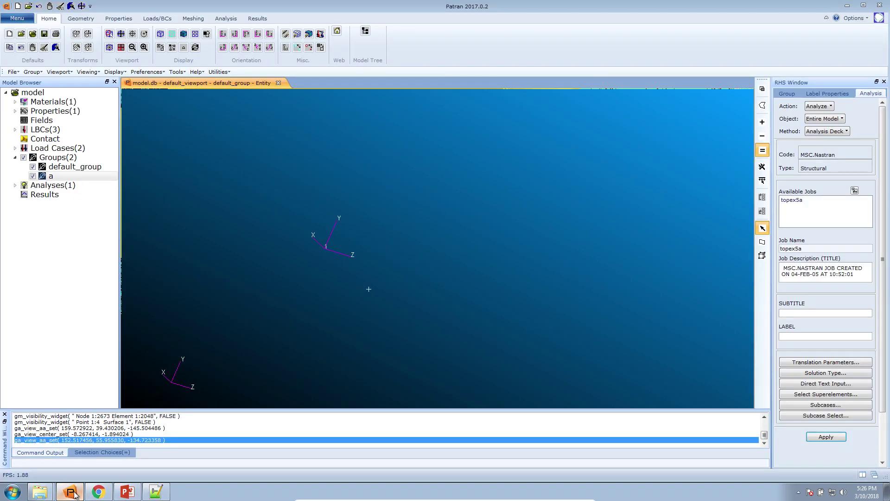
pyautogui.click(297, 47)
pyautogui.moveTo(417, 223); pyautogui.dragTo(453, 205)
pyautogui.moveTo(599, 260); pyautogui.dragTo(413, 307)
pyautogui.moveTo(519, 310)
pyautogui.mouseDown()
pyautogui.moveTo(500, 308)
pyautogui.moveTo(511, 295)
pyautogui.mouseUp()
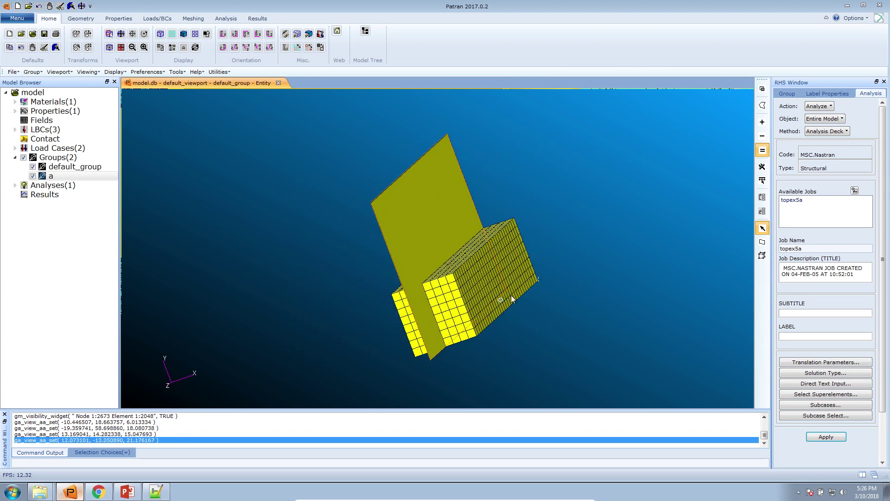
# In the web app, enable casting constraints for design region x1 with draw direction Y and die option 1 - Single die
pyautogui.click(98, 491)
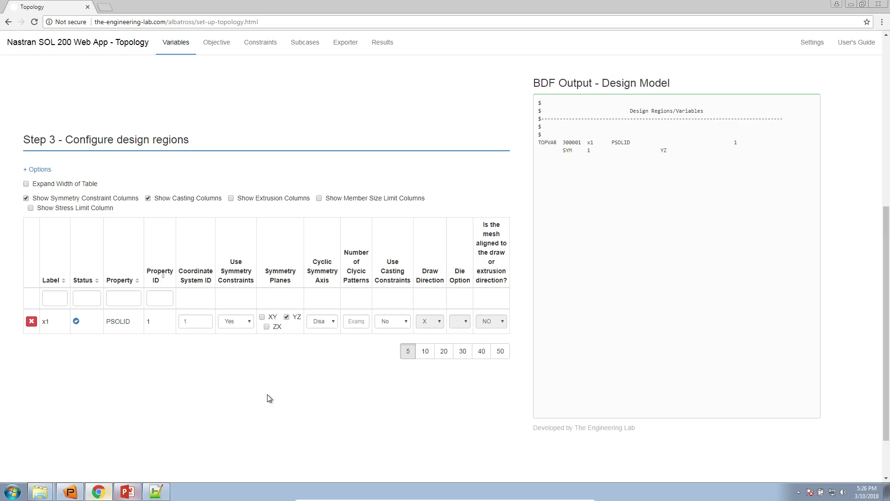
pyautogui.click(386, 322)
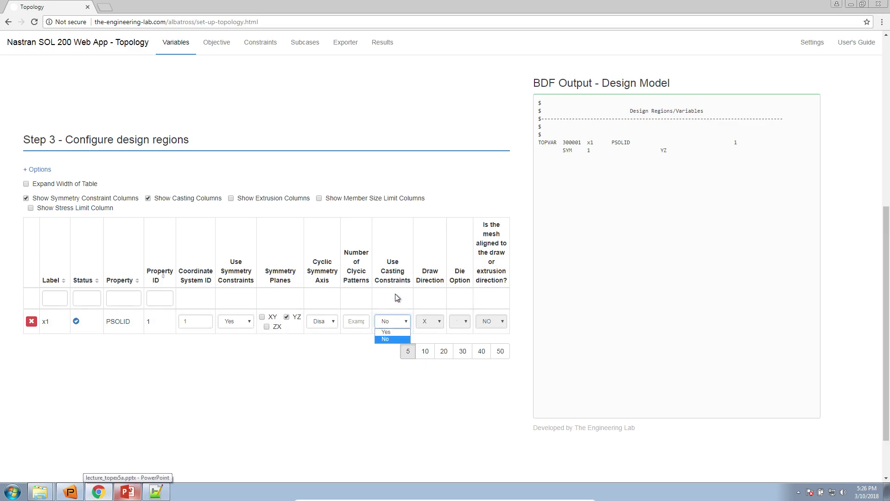
pyautogui.click(399, 332)
pyautogui.click(436, 332)
pyautogui.click(434, 350)
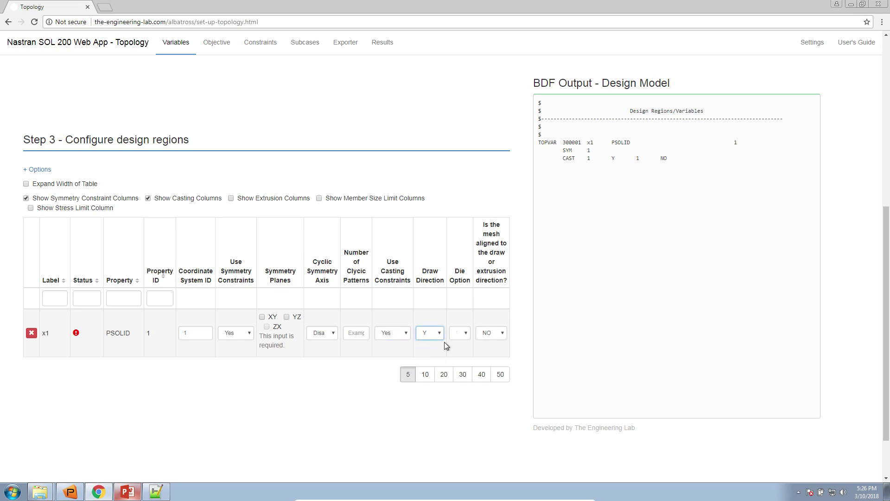
pyautogui.click(458, 333)
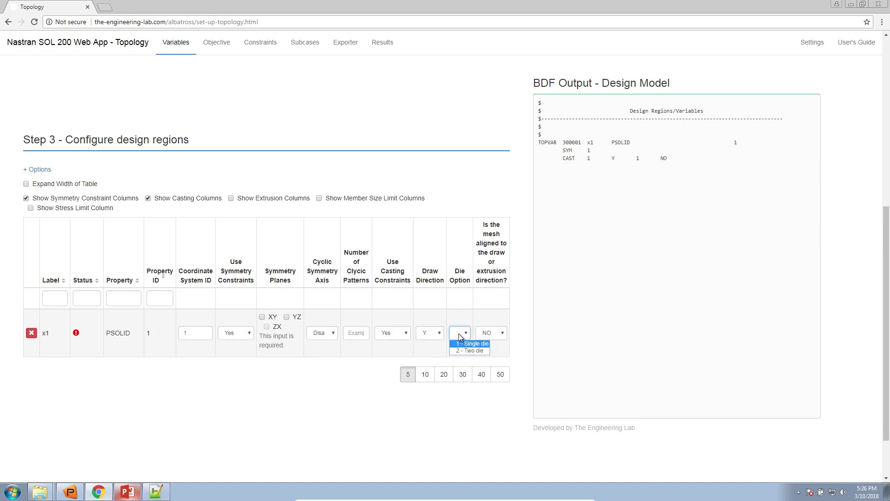
pyautogui.click(458, 332)
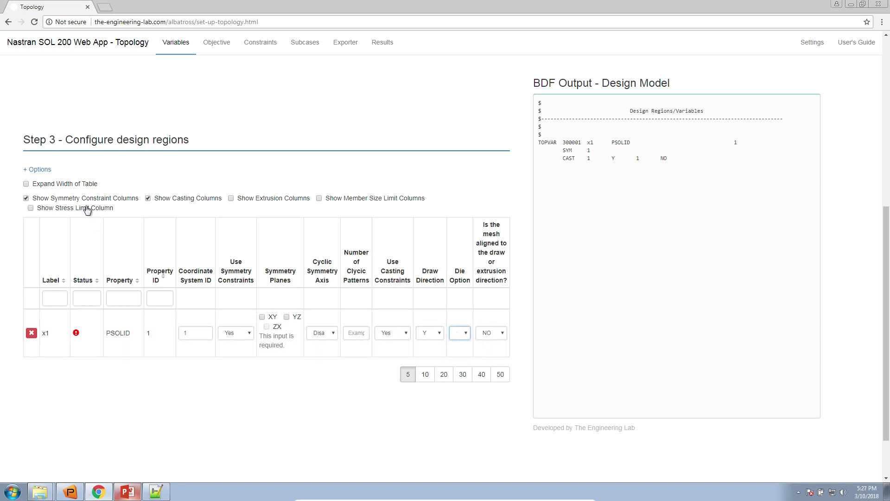
# Expand the width of the design region table and select the YZ symmetry plane for x1 again
pyautogui.click(74, 184)
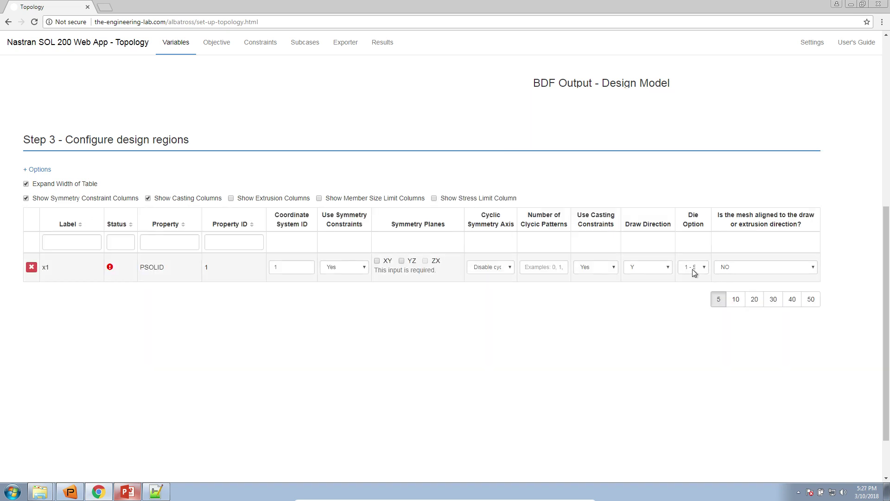
pyautogui.click(678, 312)
pyautogui.moveTo(374, 269); pyautogui.dragTo(438, 273)
pyautogui.click(413, 279)
pyautogui.click(407, 261)
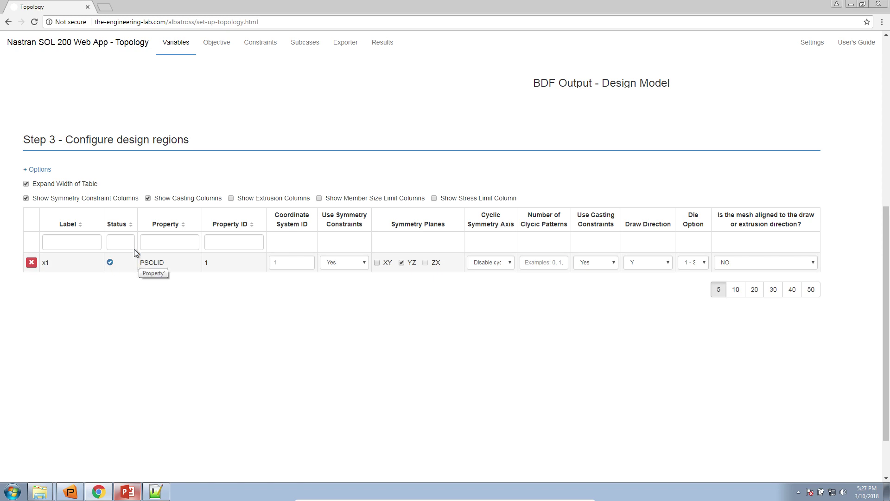
# Restore the normal width of the design region table and collapse its display options
pyautogui.click(90, 185)
pyautogui.click(39, 170)
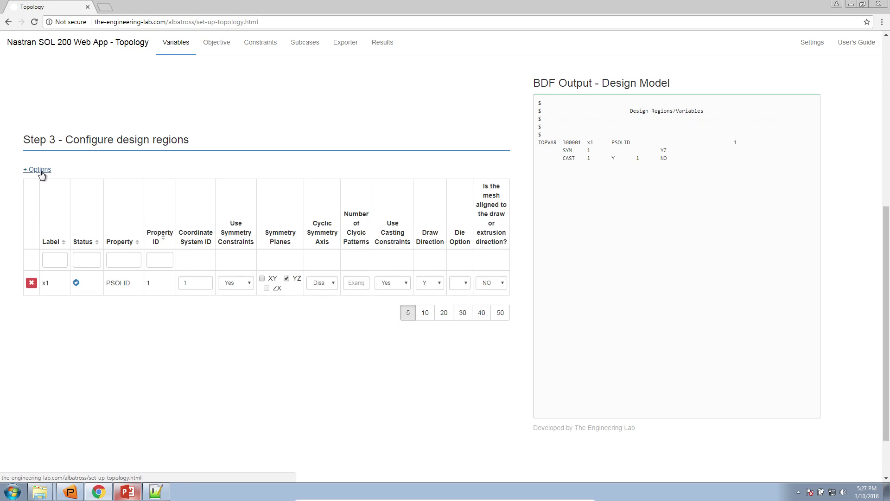
# Review the design objective r0, checking its COMP response type and leaving it set to MIN
pyautogui.click(213, 50)
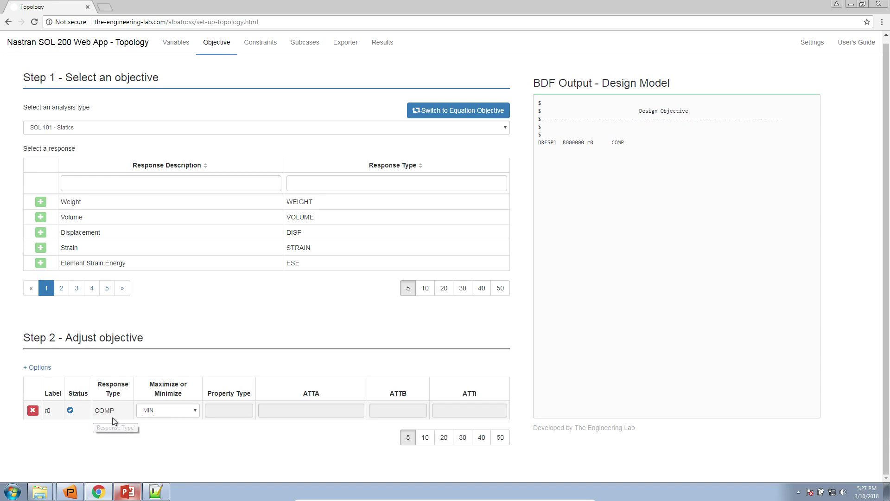
pyautogui.click(145, 409)
pyautogui.click(145, 408)
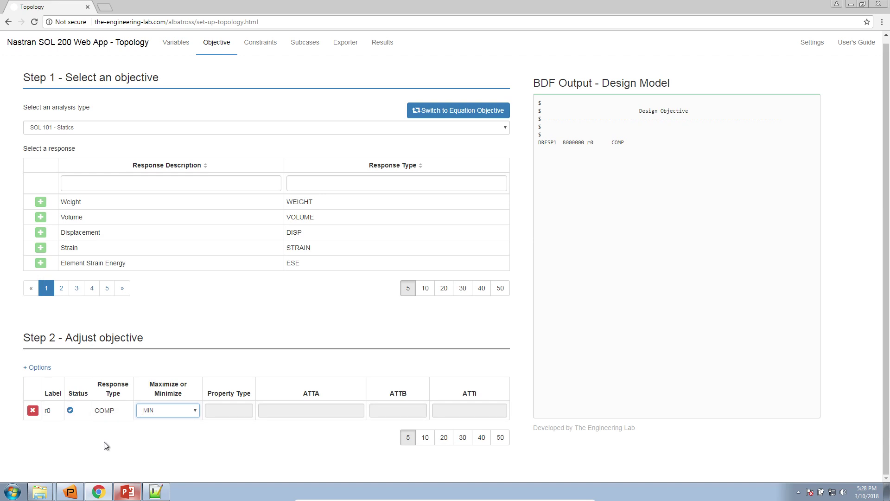
pyautogui.click(200, 332)
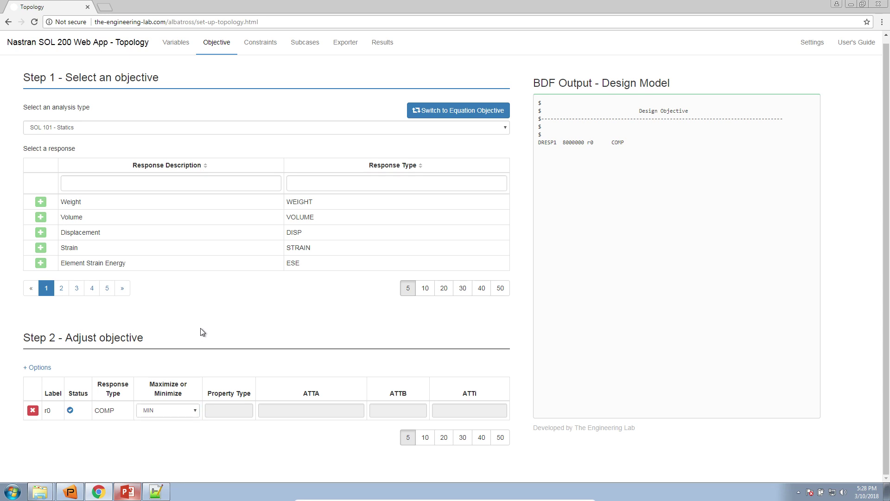
# Set the upper allowed limit of the FRMASS design constraint r1 to .3
pyautogui.click(265, 48)
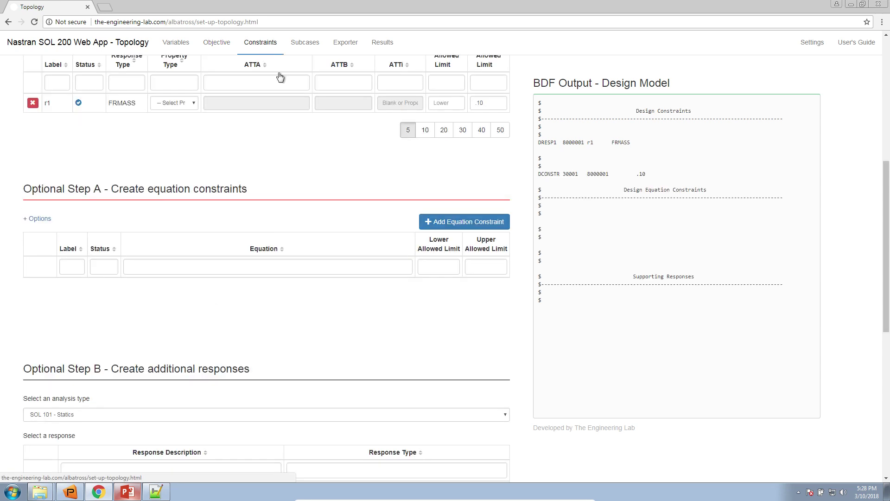
pyautogui.scroll(3, 316, 244)
pyautogui.scroll(3, 265, 310)
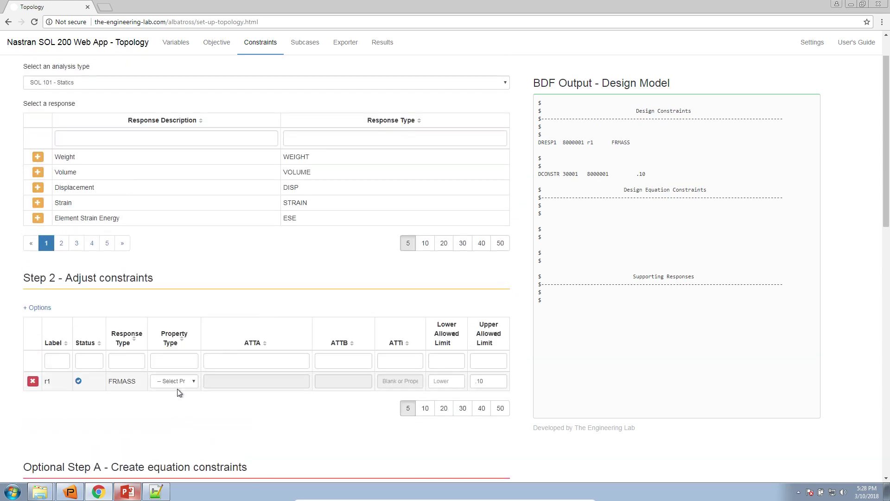
pyautogui.moveTo(485, 381); pyautogui.dragTo(466, 382)
pyautogui.write('.3')
pyautogui.click(527, 393)
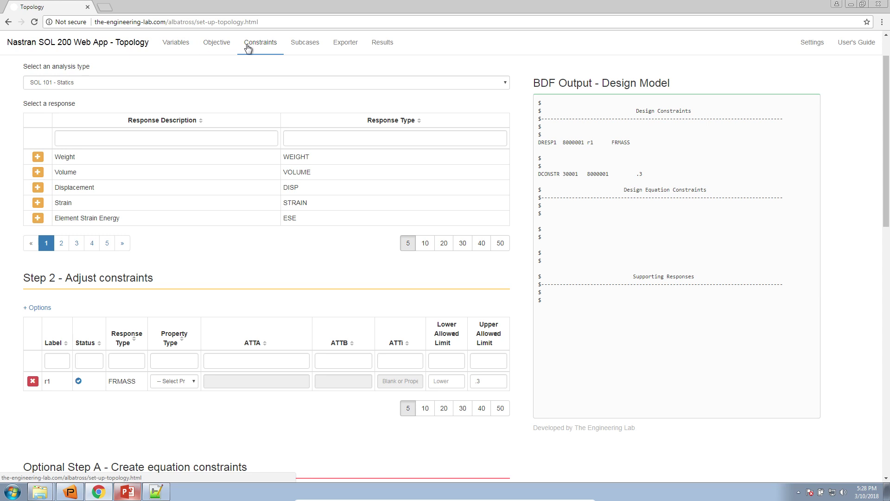
# Switch to PowerPoint, review the variables, objective and constraints on the Optimization Problem Statement slide, and minimize the presentation
pyautogui.click(121, 494)
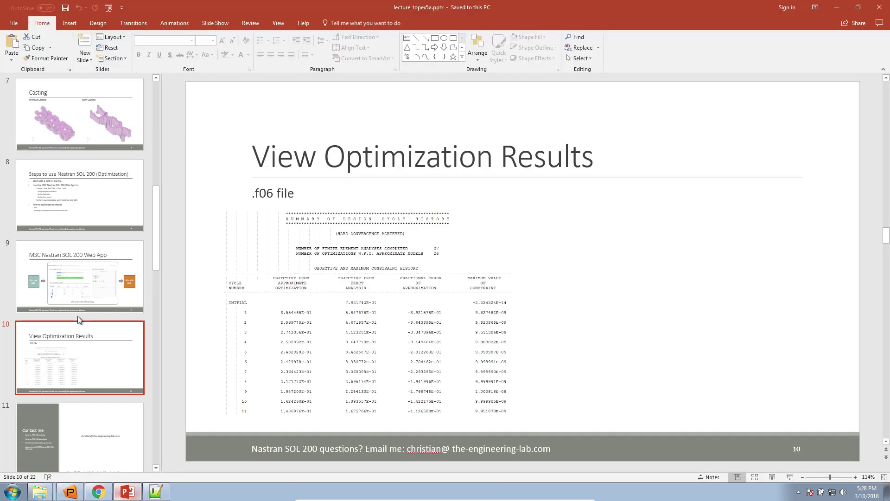
pyautogui.scroll(3, 77, 315)
pyautogui.click(81, 213)
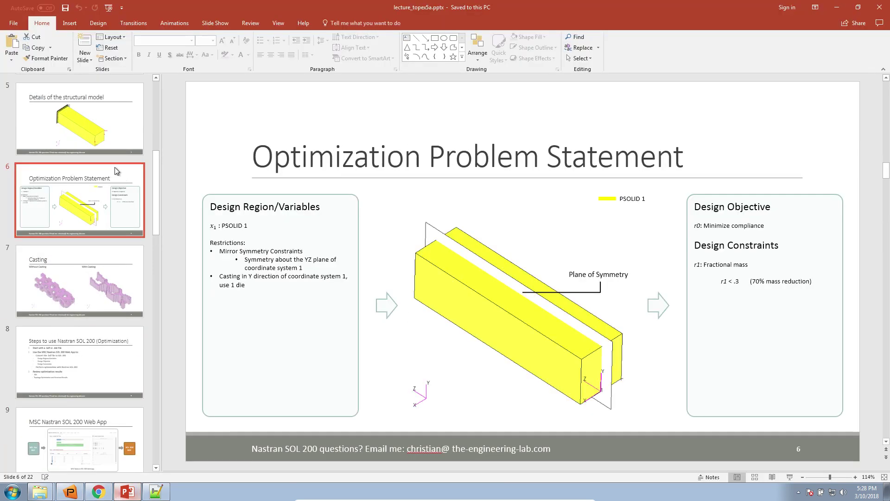
pyautogui.tripleClick(264, 209)
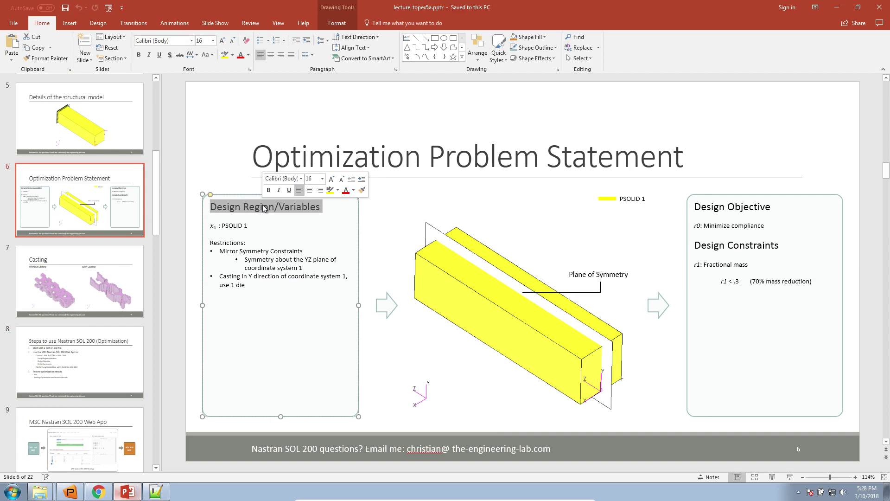
pyautogui.tripleClick(760, 208)
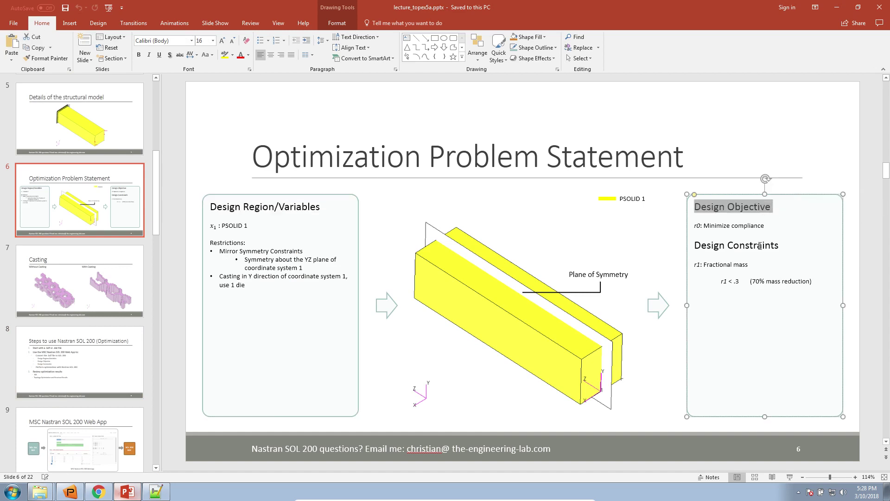
pyautogui.tripleClick(756, 245)
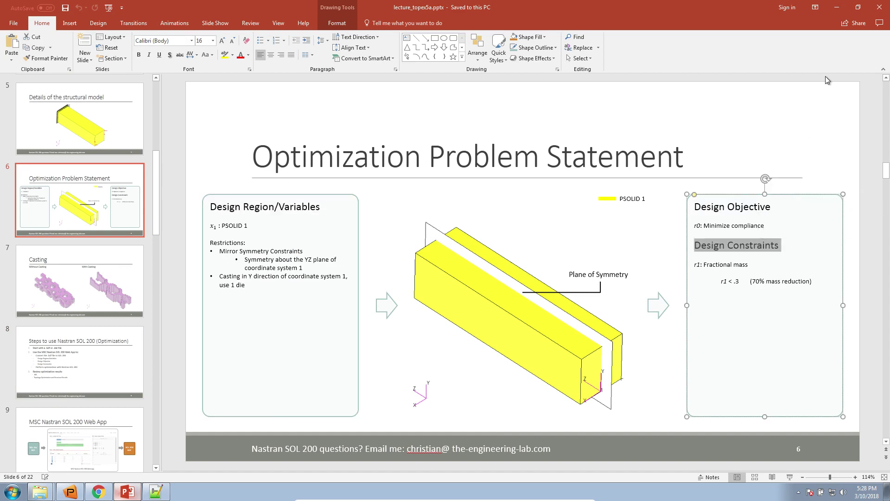
pyautogui.click(836, 7)
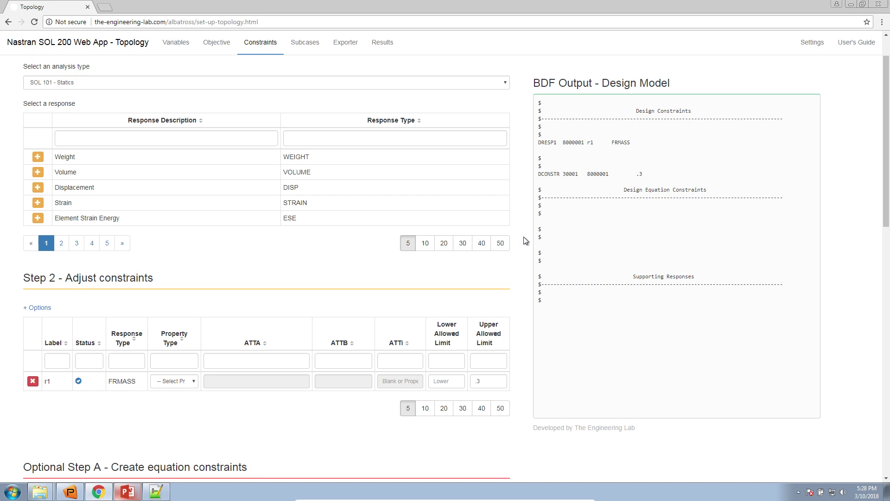
# In the optimization settings, set the maximum number of design cycles (DESMAX) to 100
pyautogui.click(804, 47)
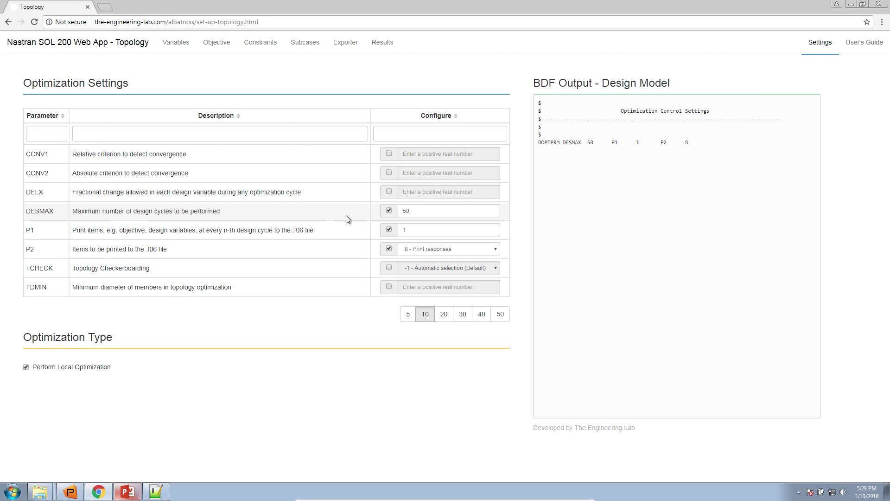
pyautogui.doubleClick(416, 212)
pyautogui.write('100')
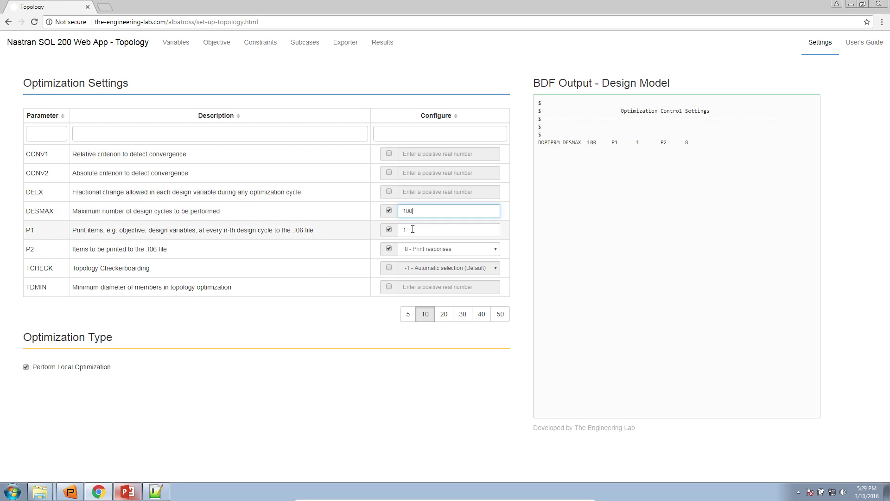
# Export the finished optimization setup by downloading the BDF files with the Auto Execute MSC Nastran option
pyautogui.press('Tab')
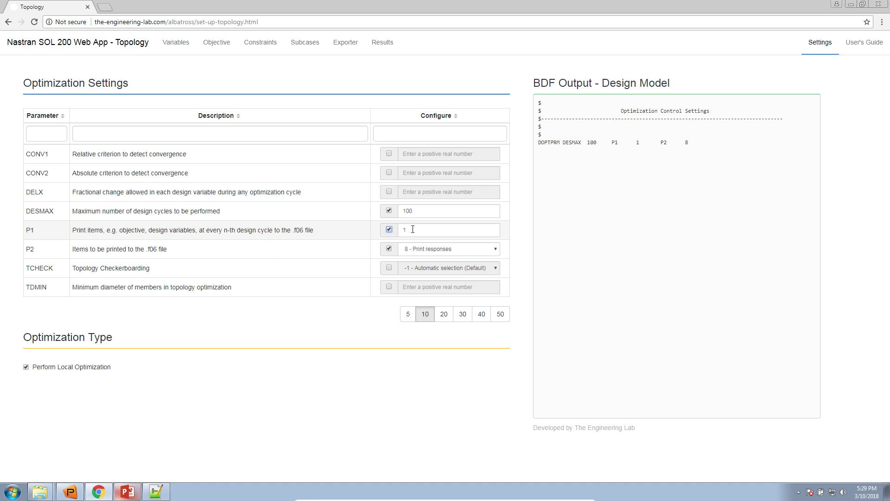
pyautogui.click(346, 45)
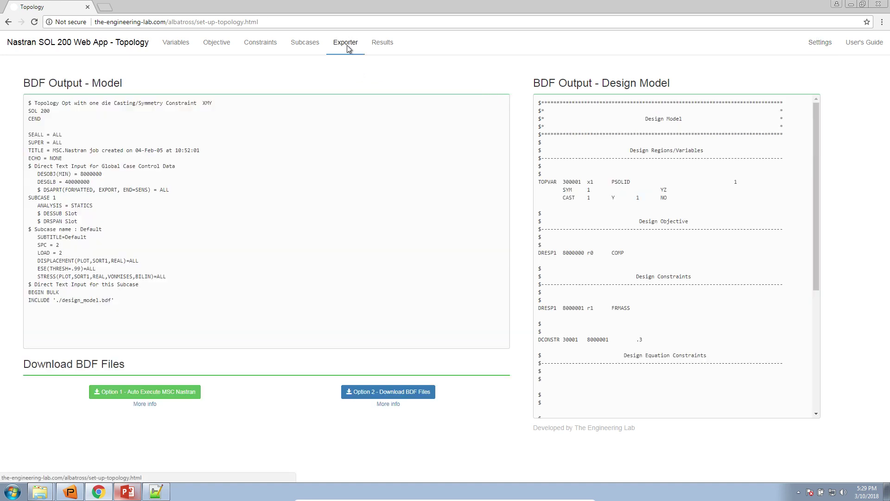
pyautogui.click(183, 391)
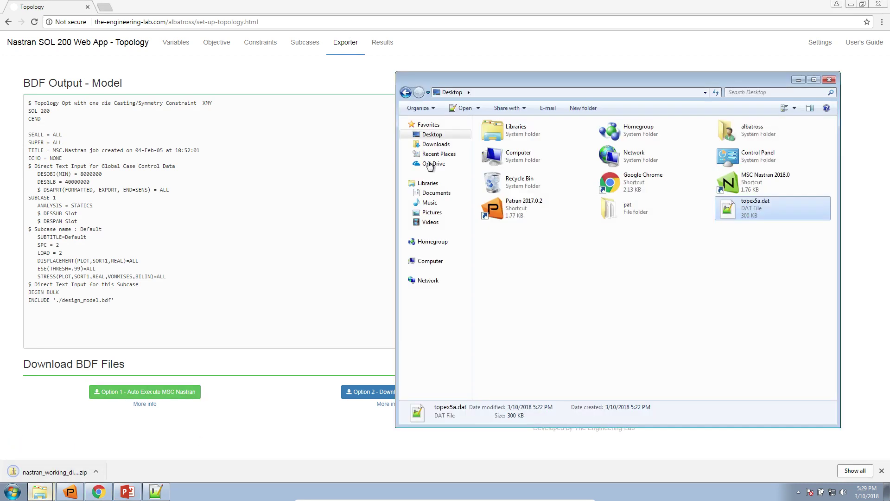
# Extract nastran_working_directory.zip within the Downloads folder
pyautogui.click(436, 143)
pyautogui.click(533, 135)
pyautogui.rightClick(536, 135)
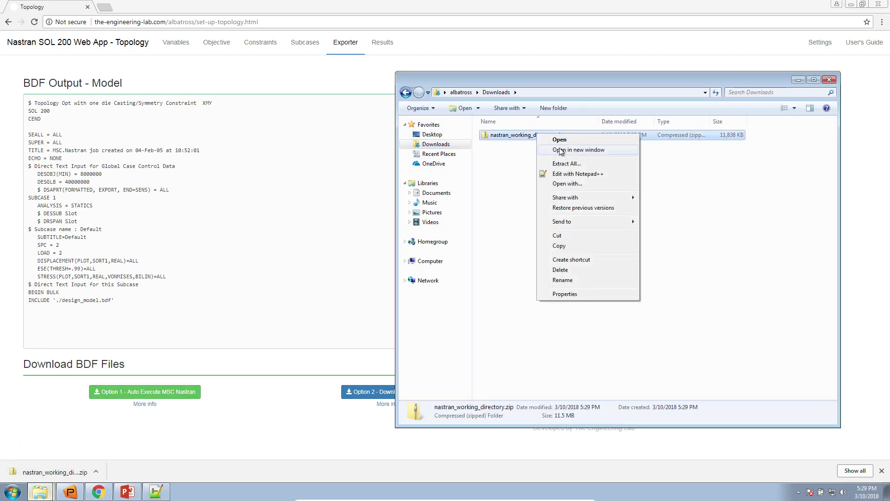
pyautogui.click(563, 163)
pyautogui.click(537, 334)
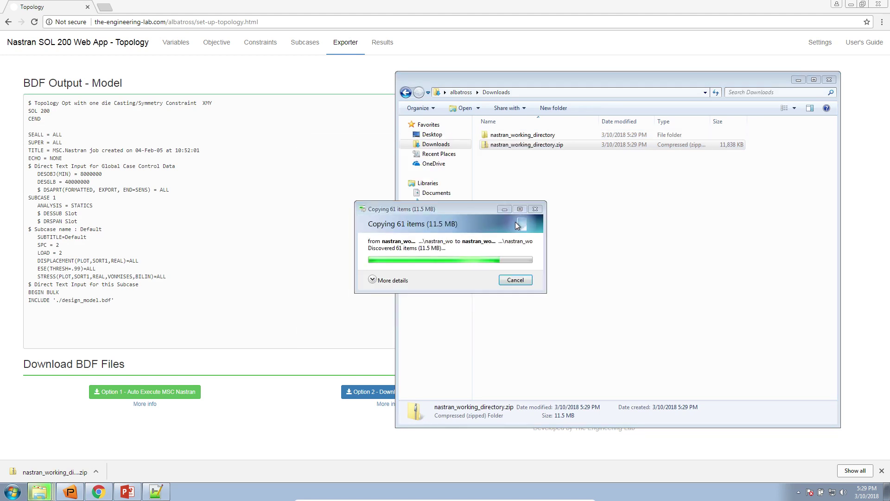
# Launch the Start MSC Nastran shortcut from the extracted nastran_working_directory folder to run the optimization
pyautogui.click(503, 154)
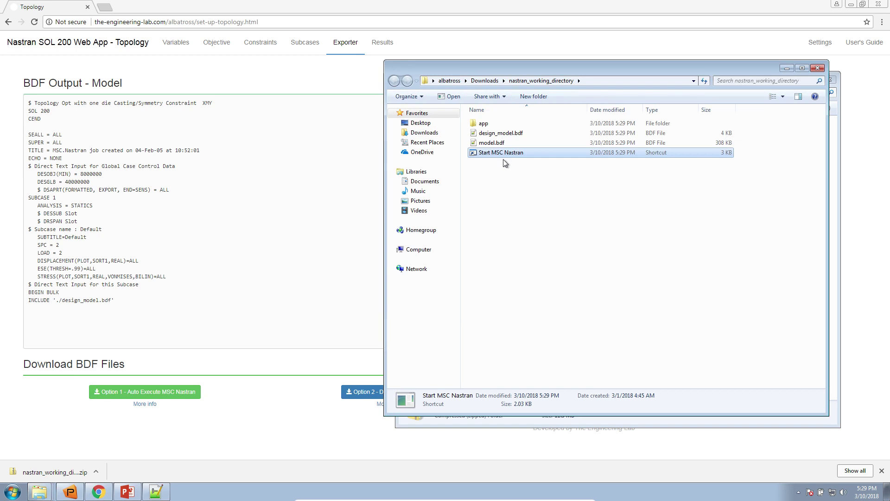
pyautogui.doubleClick(504, 155)
pyautogui.press('Return')
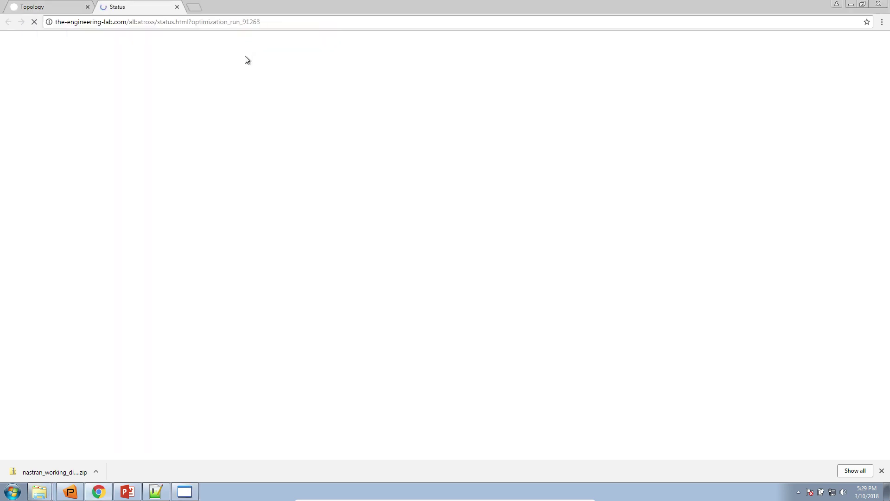
# Open model.bdf from the nastran_working_directory folder in Notepad++ and look over its contents
pyautogui.moveTo(49, 491)
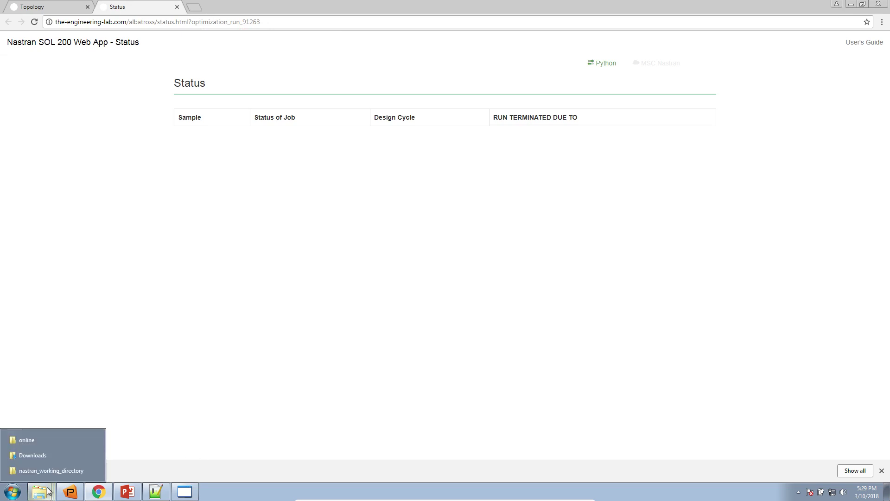
pyautogui.click(51, 457)
pyautogui.click(537, 148)
pyautogui.click(536, 157)
pyautogui.doubleClick(536, 138)
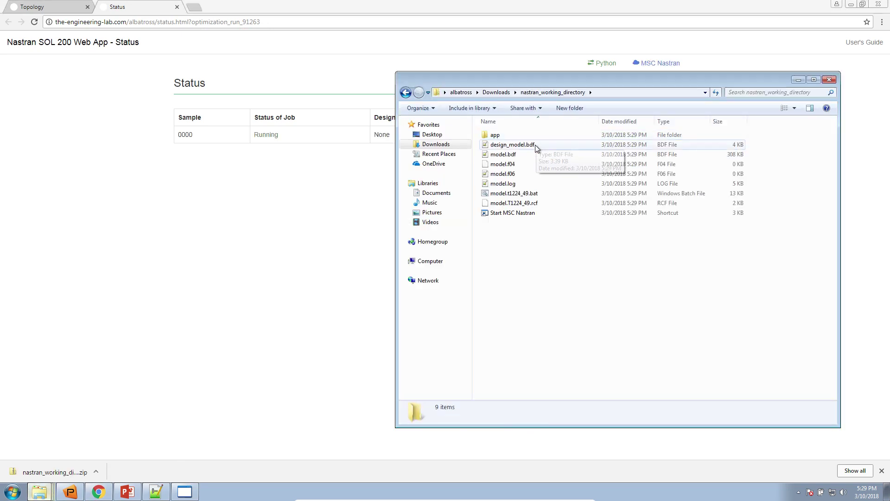
pyautogui.click(524, 154)
pyautogui.doubleClick(523, 173)
pyautogui.scroll(-4, 325, 261)
pyautogui.scroll(4, 324, 261)
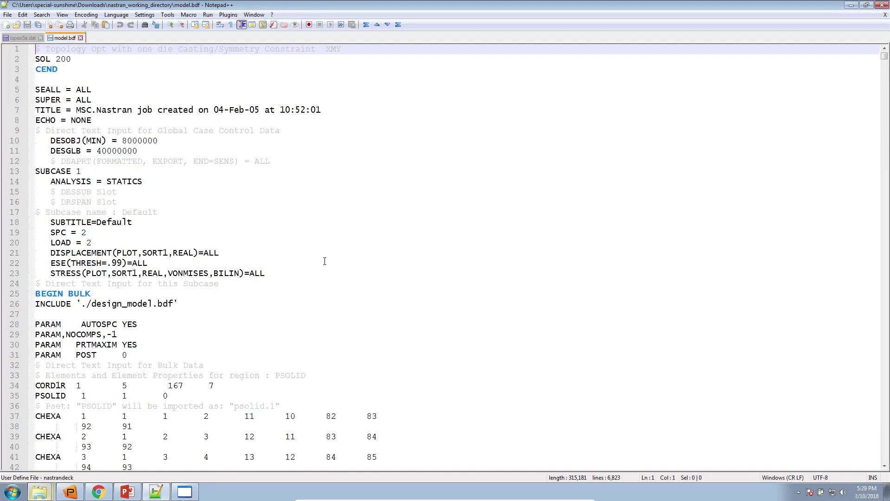
# Compare the SOL statement on line 2 of topex5a.dat with the one in model.bdf
pyautogui.click(23, 40)
pyautogui.moveTo(71, 59); pyautogui.dragTo(26, 60)
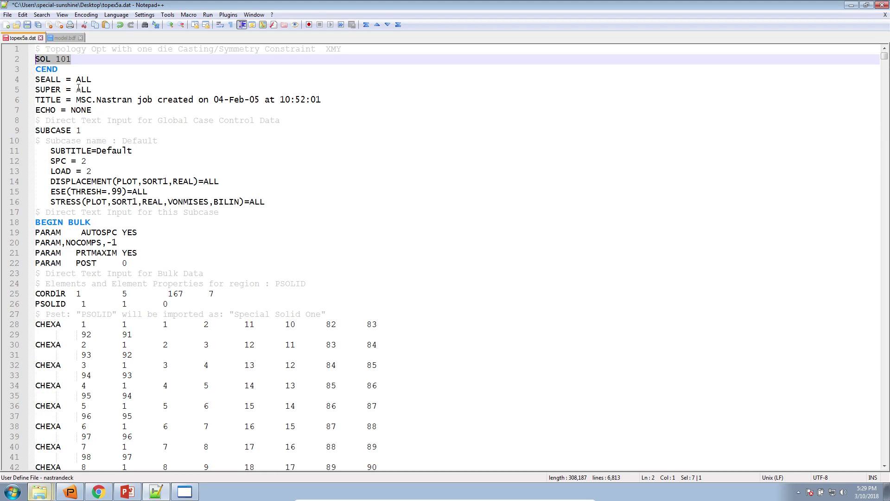
pyautogui.click(69, 38)
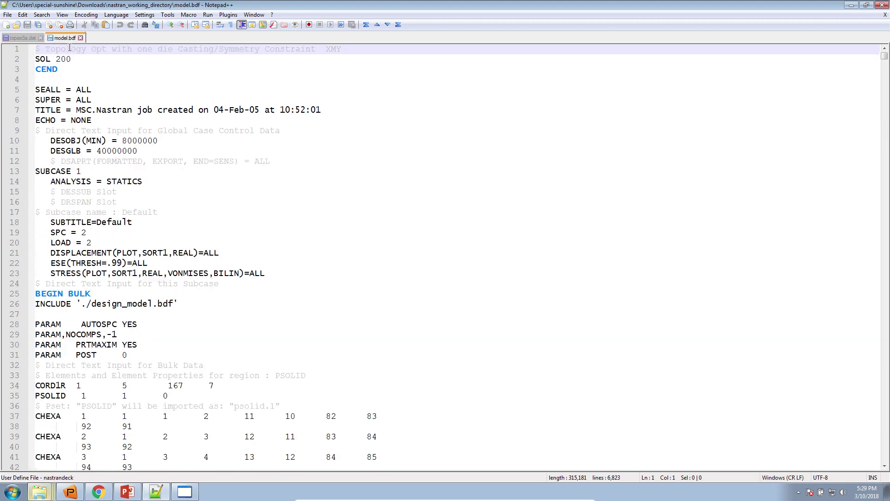
pyautogui.moveTo(71, 59); pyautogui.dragTo(34, 60)
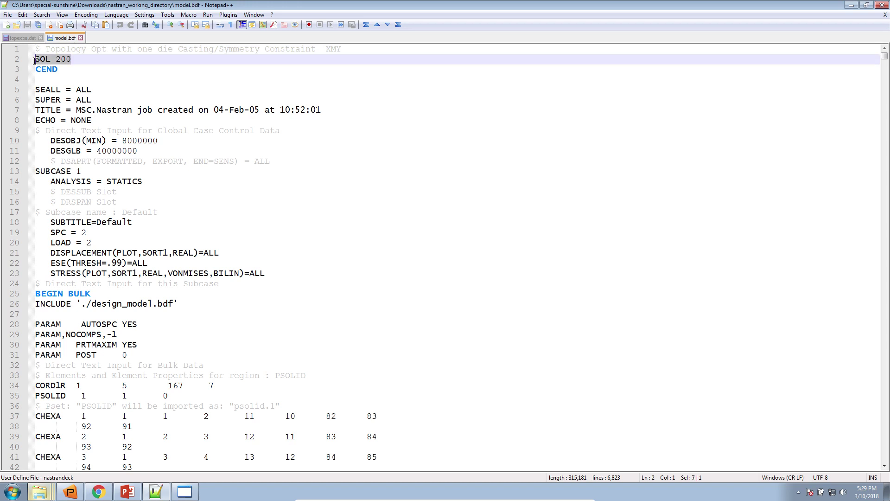
# Open design_model.bdf and review its TOPVAR, compliance objective and FRMASS constraint entries, then minimize Notepad++
pyautogui.click(40, 491)
pyautogui.click(48, 459)
pyautogui.doubleClick(534, 155)
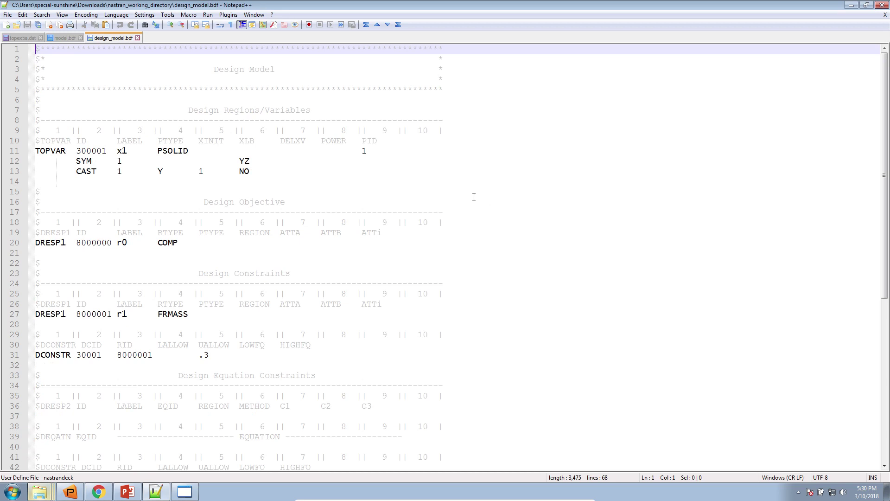
pyautogui.moveTo(282, 177); pyautogui.dragTo(36, 151)
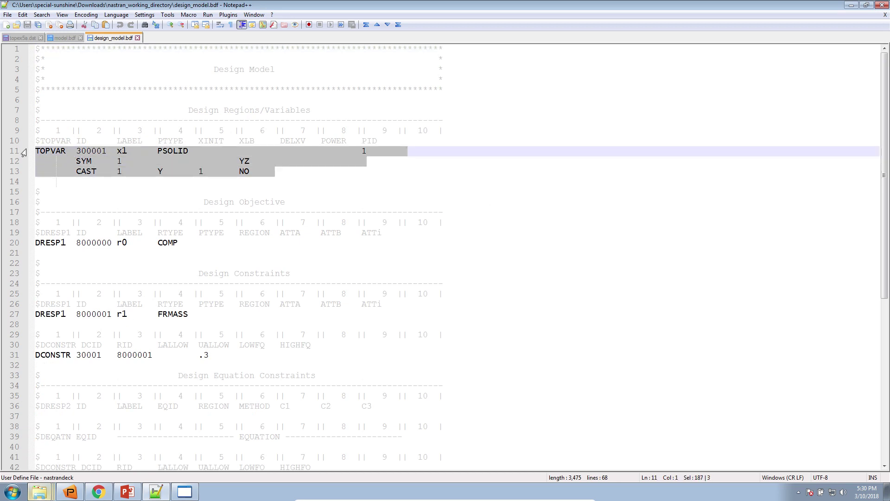
pyautogui.scroll(-1, 175, 212)
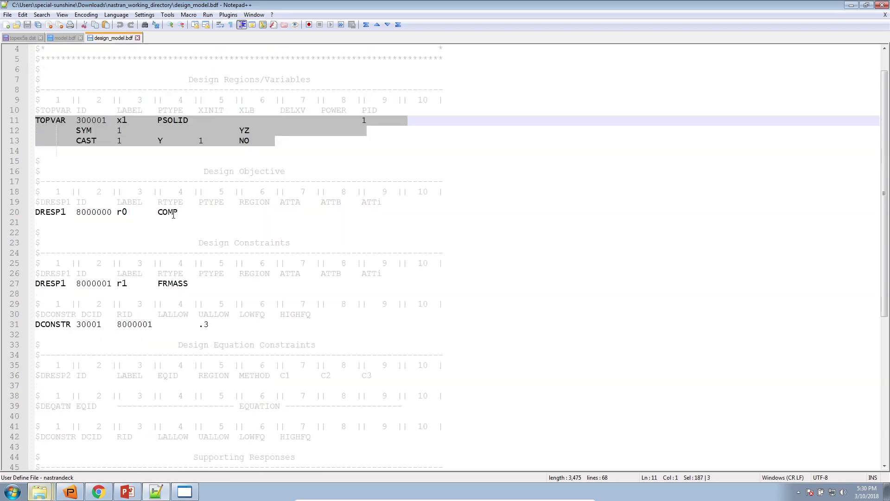
pyautogui.tripleClick(171, 204)
pyautogui.tripleClick(164, 280)
pyautogui.scroll(-8, 164, 280)
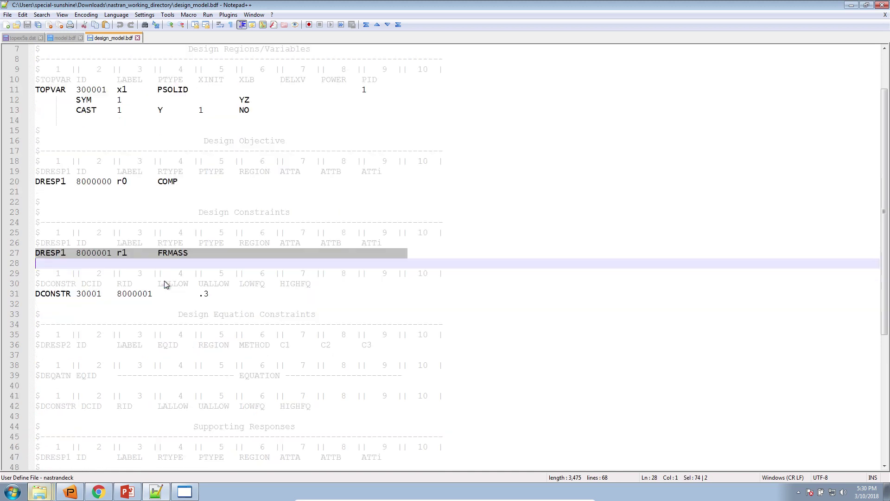
pyautogui.click(851, 5)
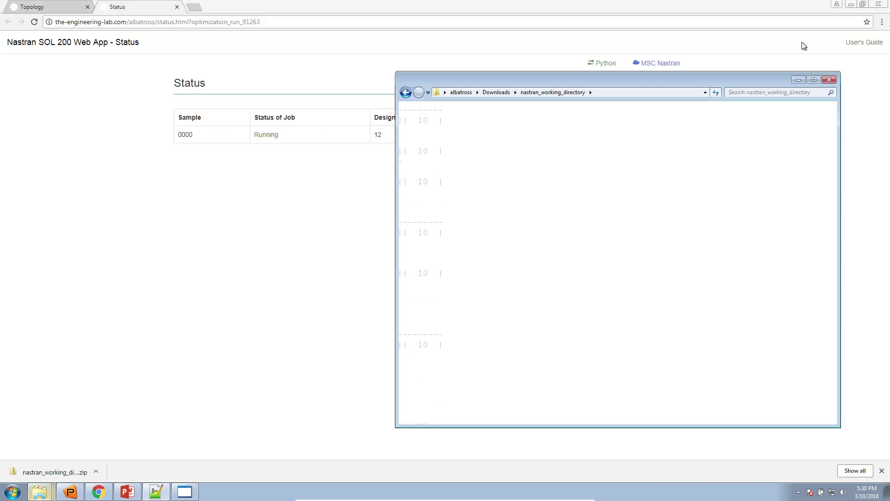
# Point out the Start MSC Nastran shortcut, check the job's progress on the Status page, and switch to the PowerPoint presentation
pyautogui.click(512, 310)
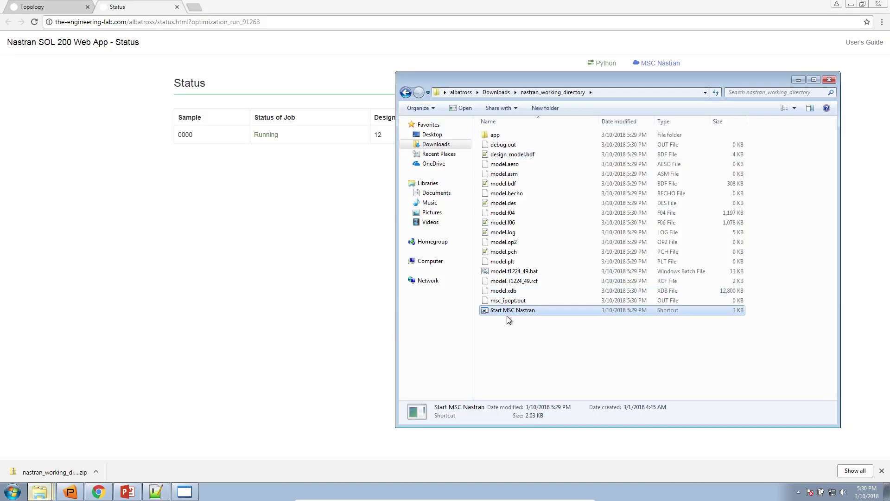
pyautogui.click(316, 329)
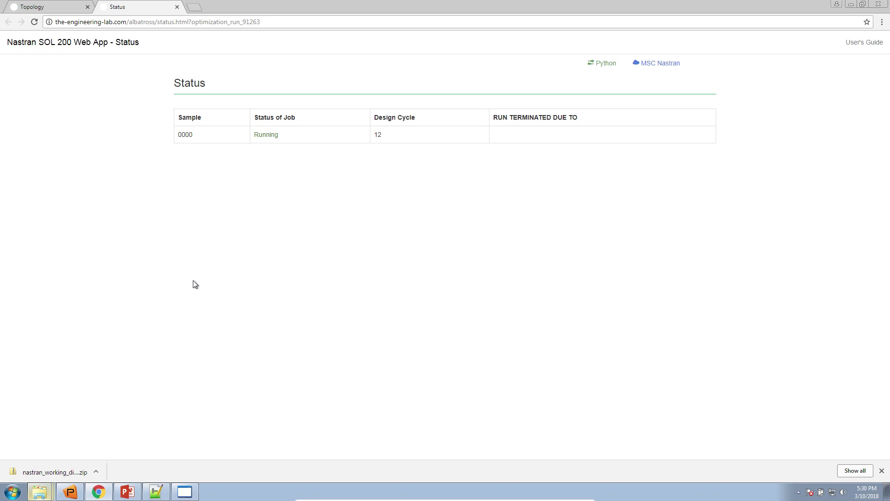
pyautogui.click(131, 495)
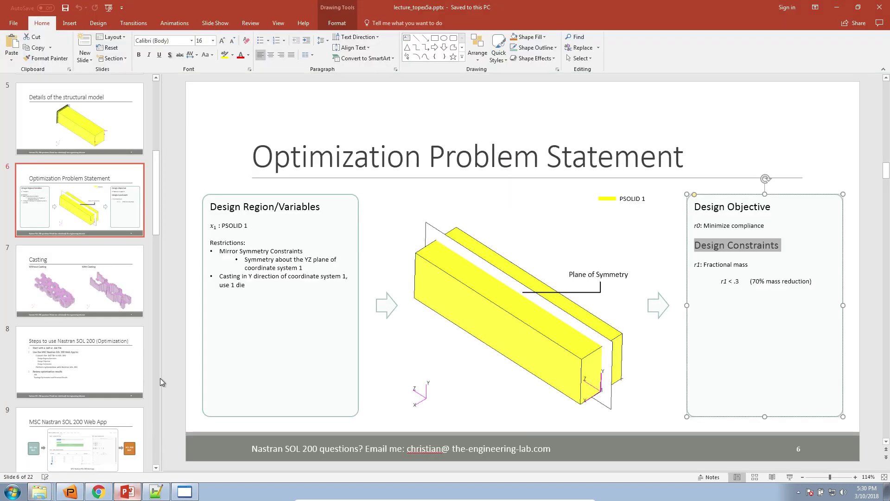